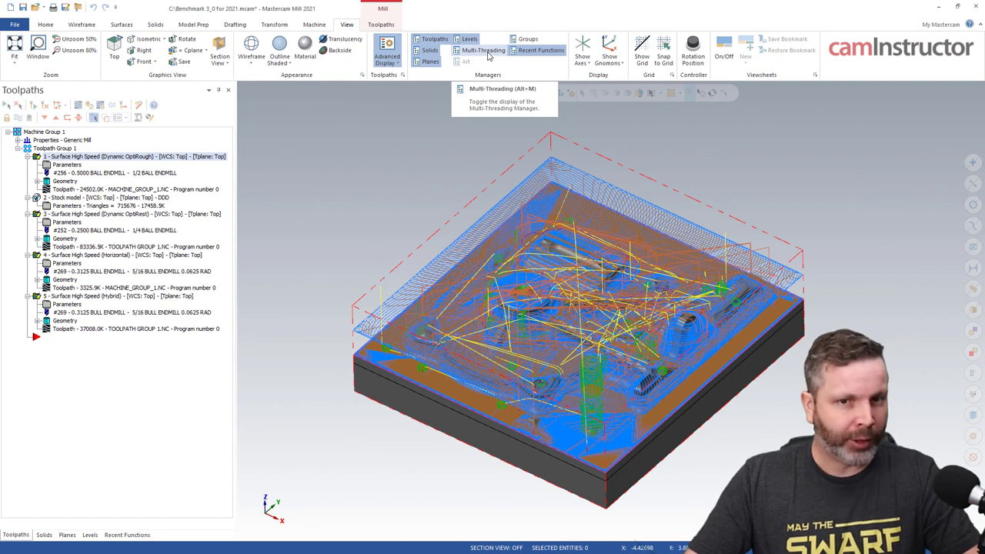
Open the Multi-Threading Manager's settings, review the maximum number of threads and the default priority options, and close both dialogs without changes
left_click(487, 53)
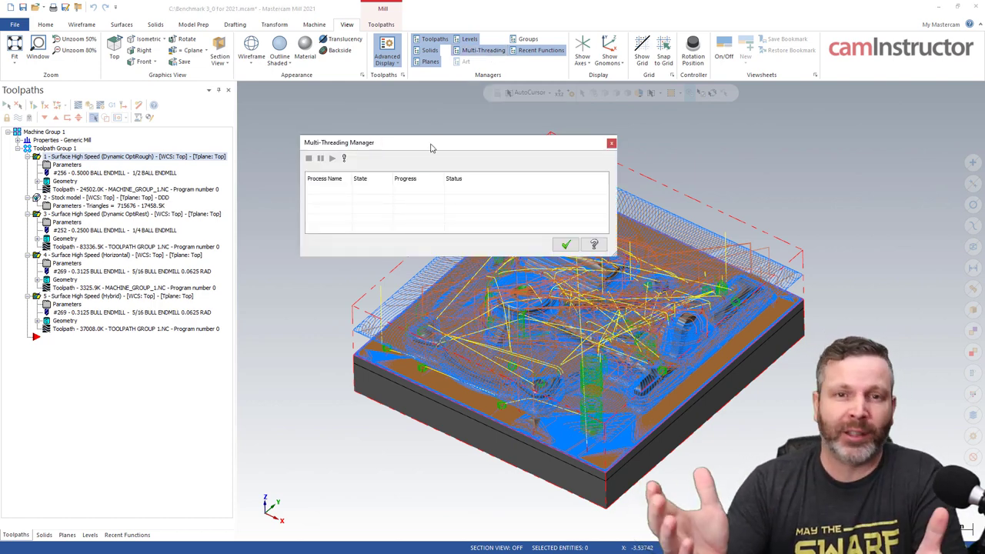
left_click(344, 158)
double_click(511, 187)
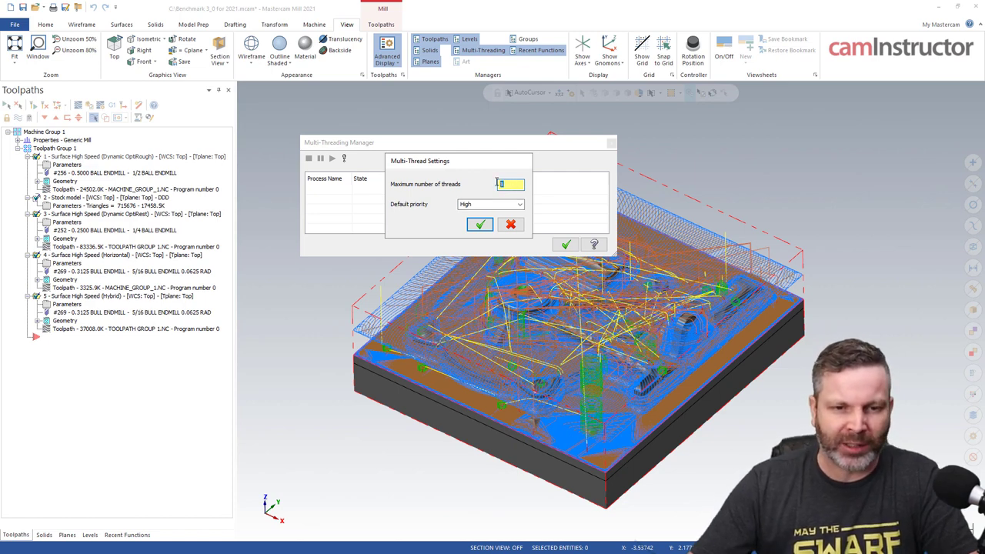
left_click(520, 204)
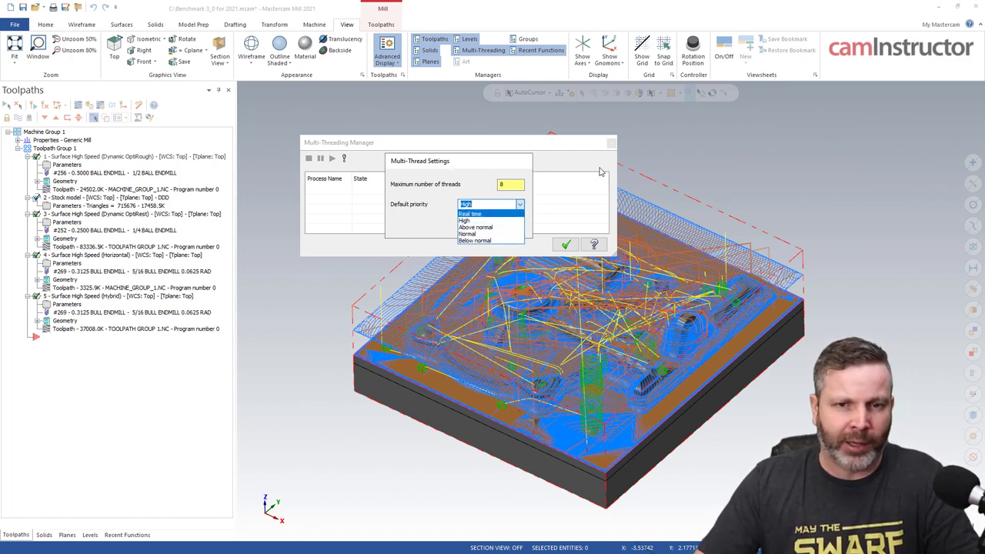
left_click(614, 148)
left_click(511, 224)
left_click(566, 244)
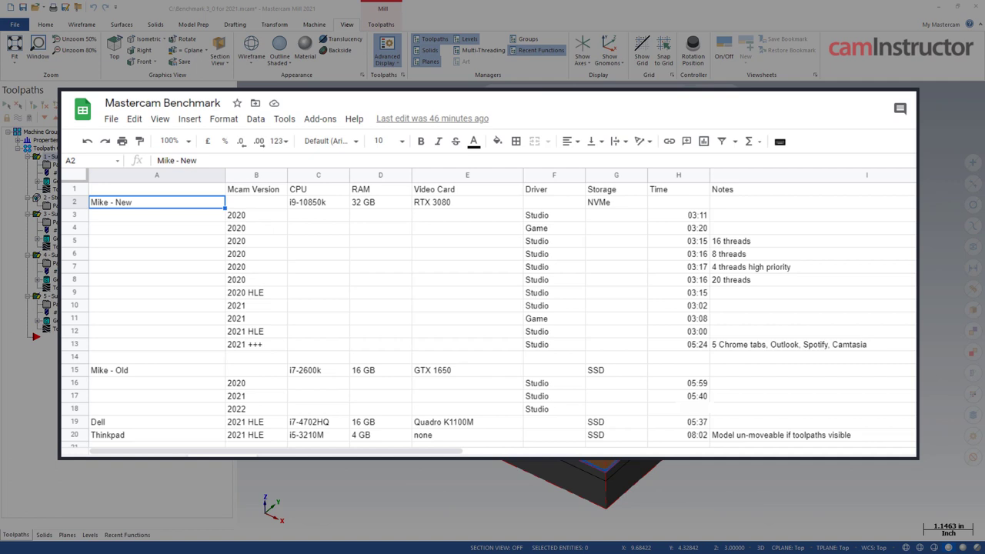
In the Mastercam Benchmark spreadsheet, examine the Mastercam 2020 runs noted with 16, 8, 4 high-priority and 20 threads
left_click(751, 244)
left_click(744, 258)
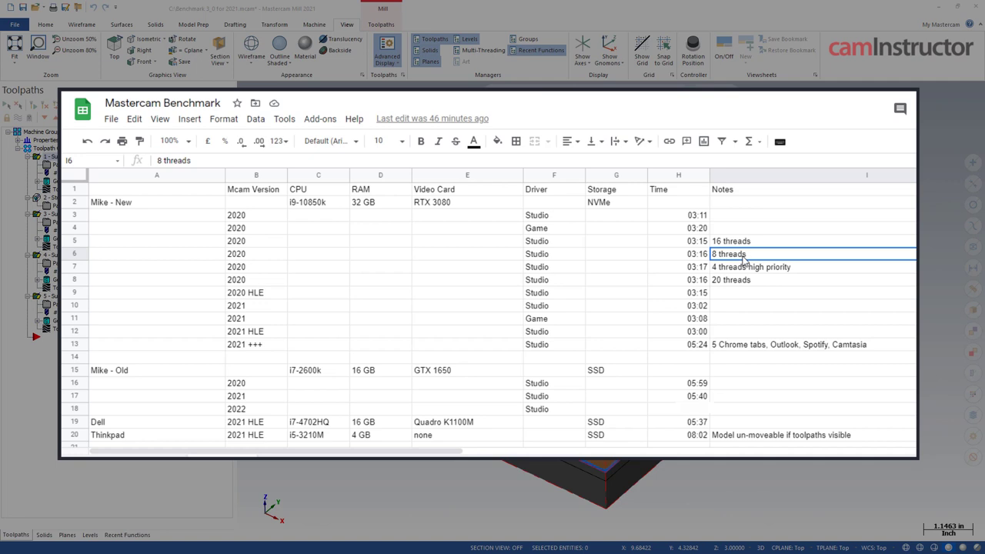
left_click(745, 243)
left_click(744, 258)
left_click(743, 267)
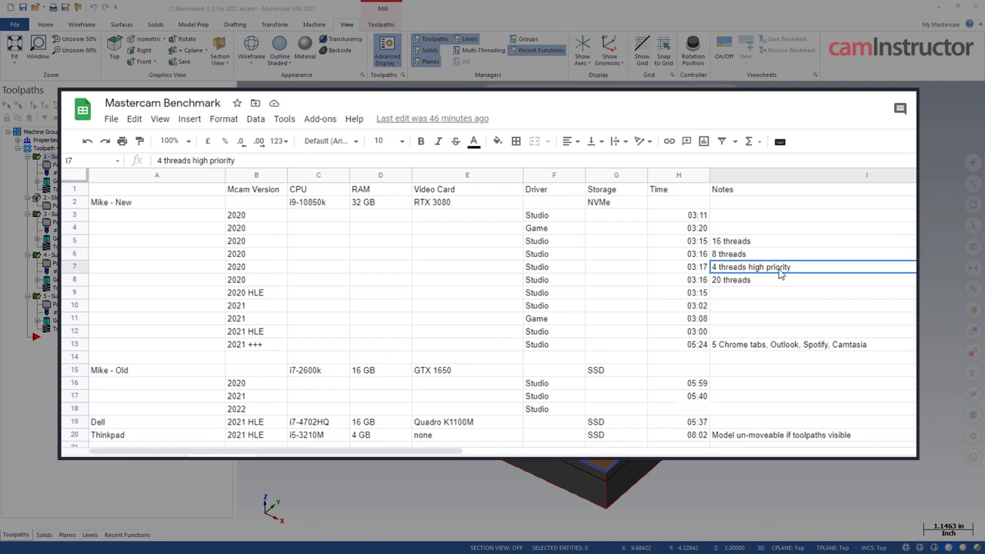
left_click(760, 281)
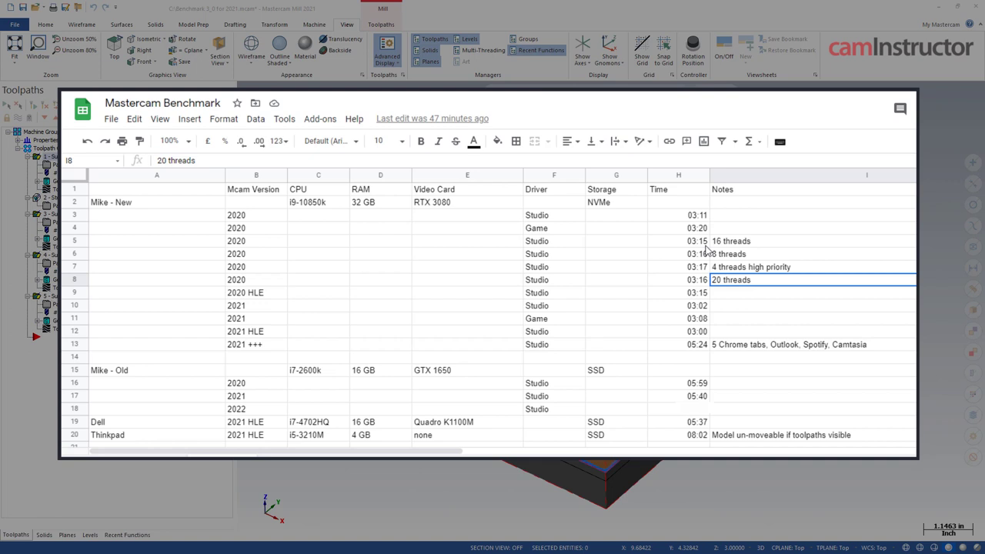
Compare the Studio and Game driver entries and their times in the first two Mastercam 2020 rows
left_click(566, 217)
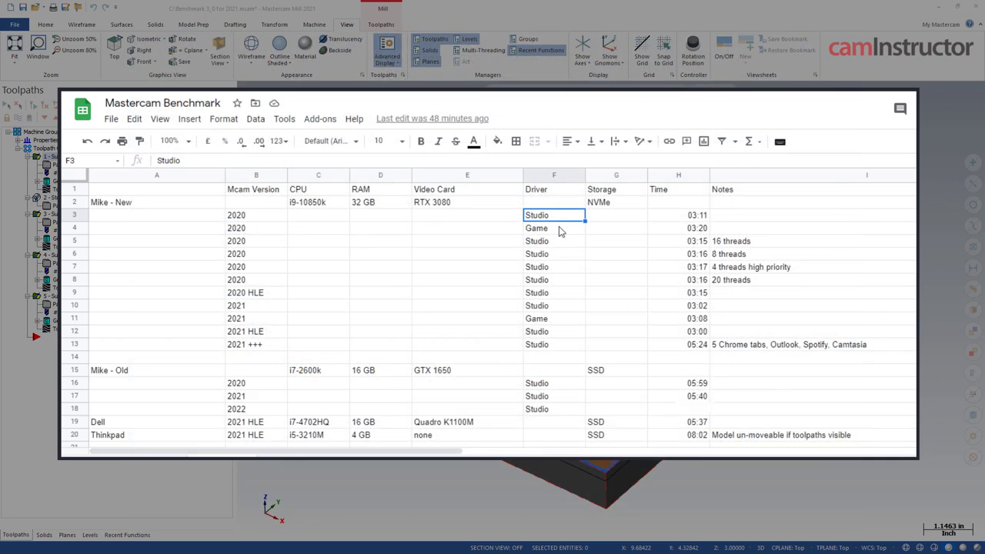
left_click(560, 229)
left_click(560, 219)
left_click(690, 218)
left_click(689, 231)
left_click(689, 219)
left_click(687, 231)
left_click(684, 217)
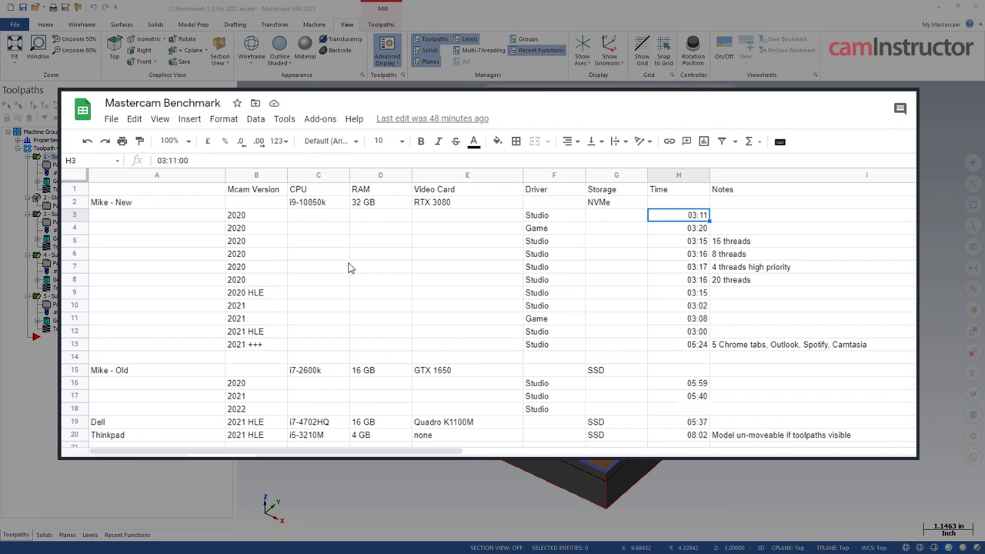
Compare the 2020 and 2020 HLE benchmark times, and check the time of the 2021 run on the Game driver
left_click(261, 285)
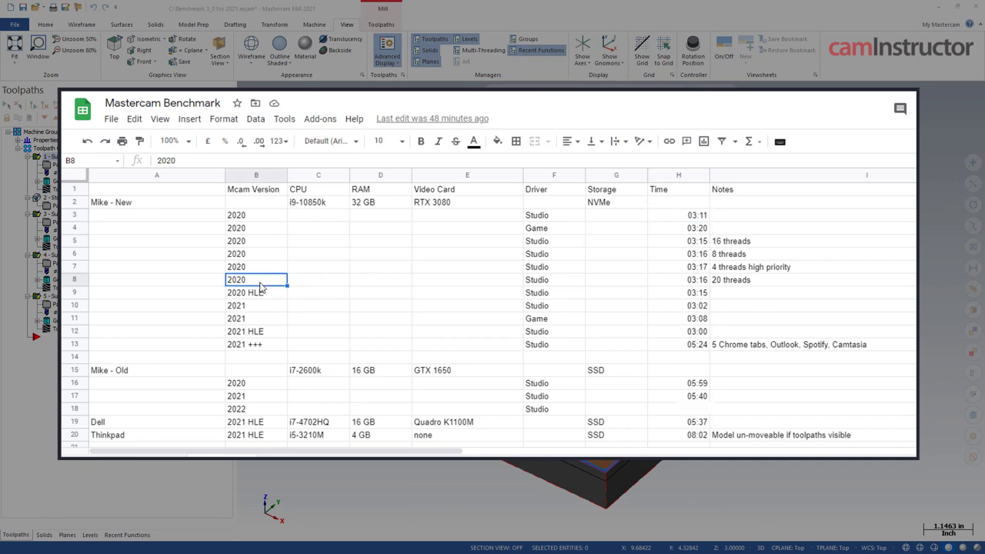
left_click(263, 299)
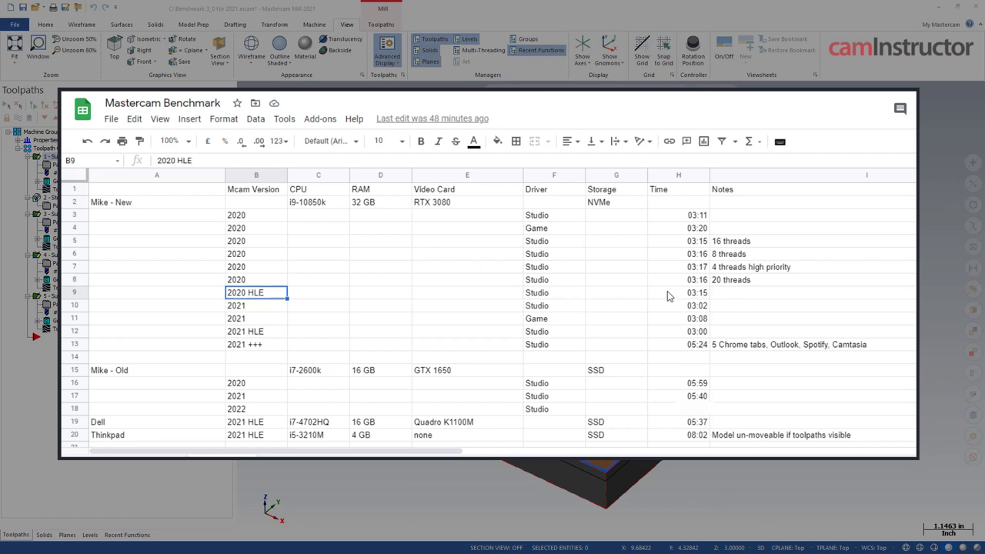
left_click(681, 282)
left_click(698, 295)
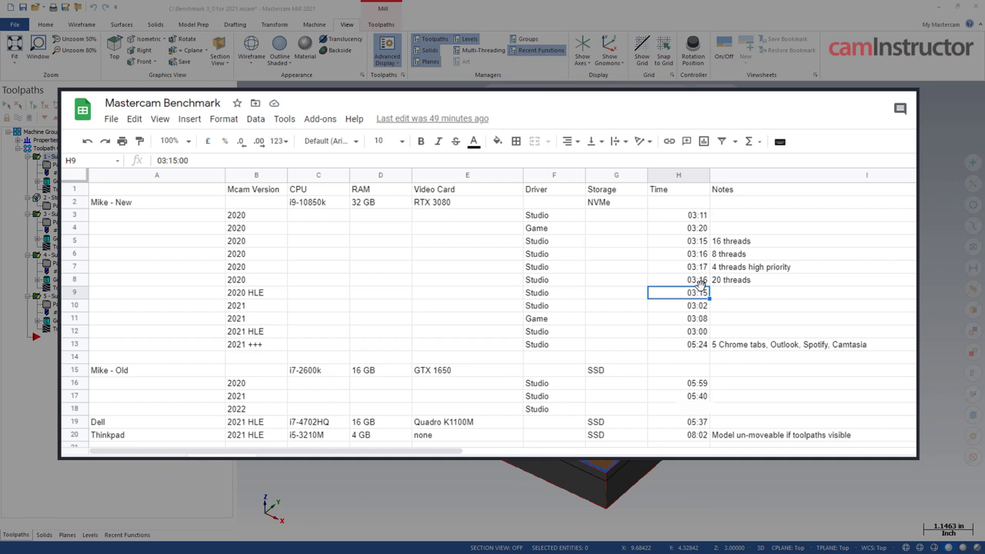
left_click(662, 324)
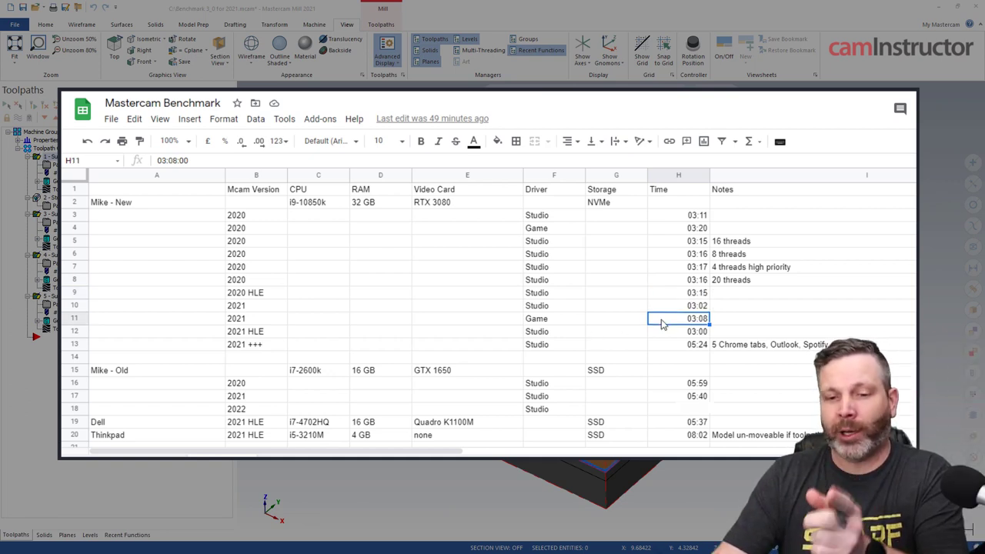
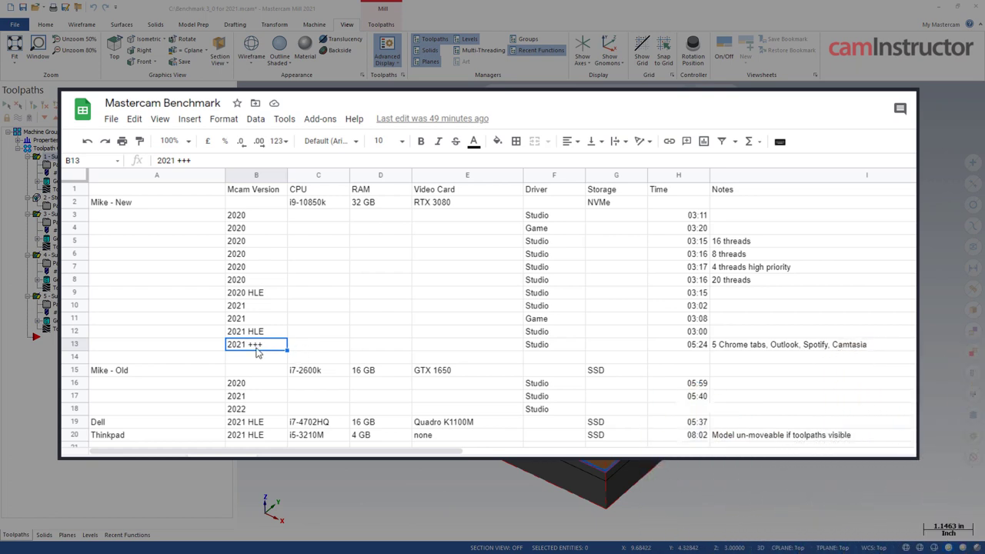
Examine the time and notes of the 2021 +++ run, and check the Dell and Thinkpad rows
left_click(675, 350)
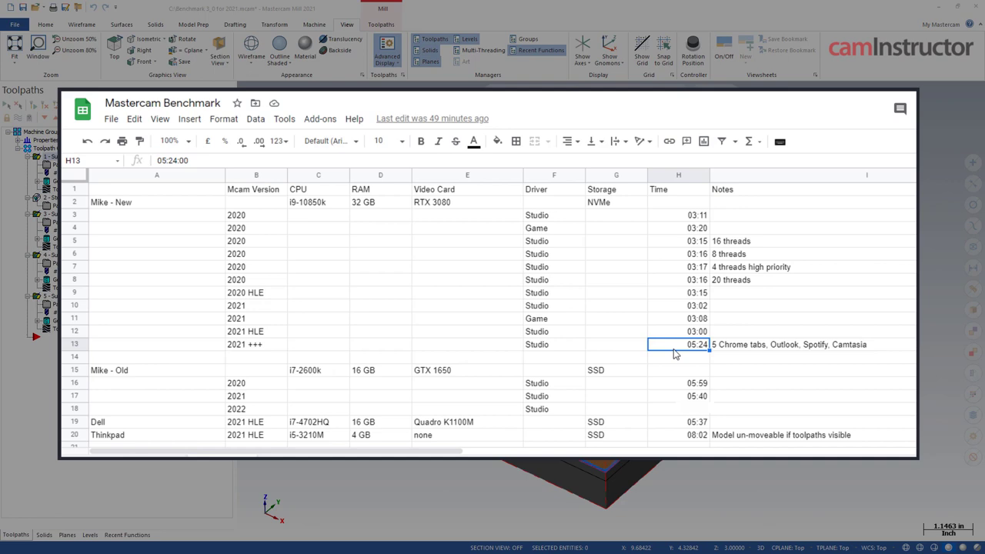
left_click(762, 351)
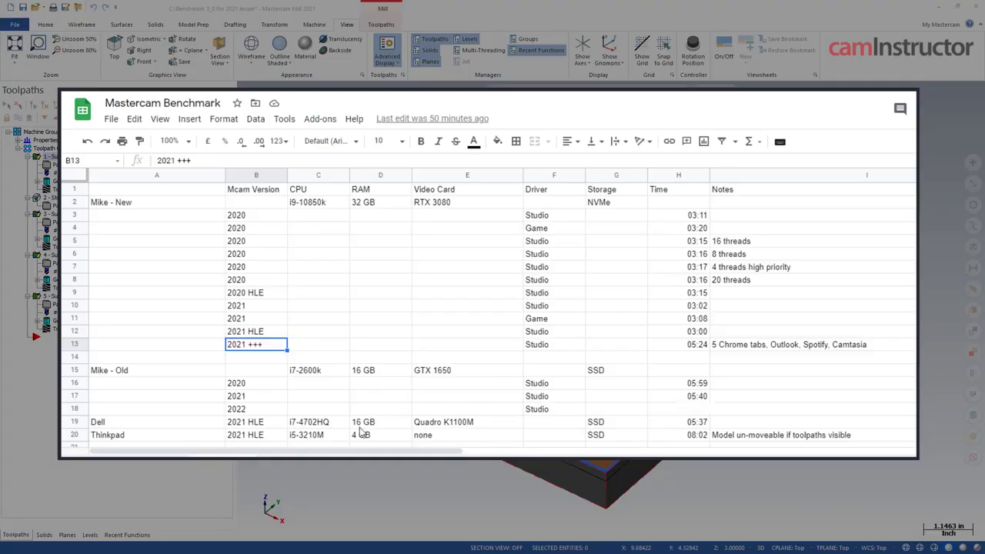
left_click(300, 426)
left_click(169, 424)
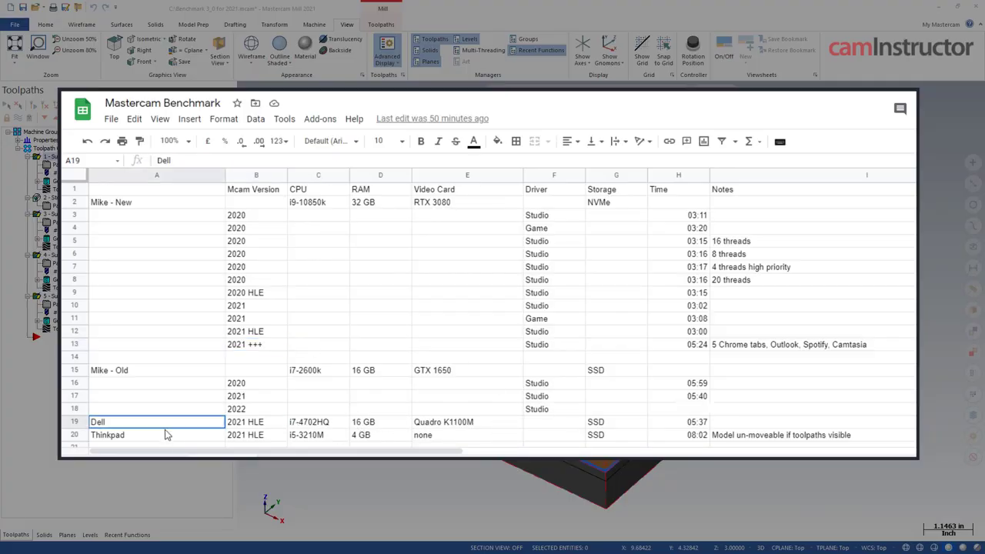
left_click(164, 438)
scroll(407, 330, "down", 4)
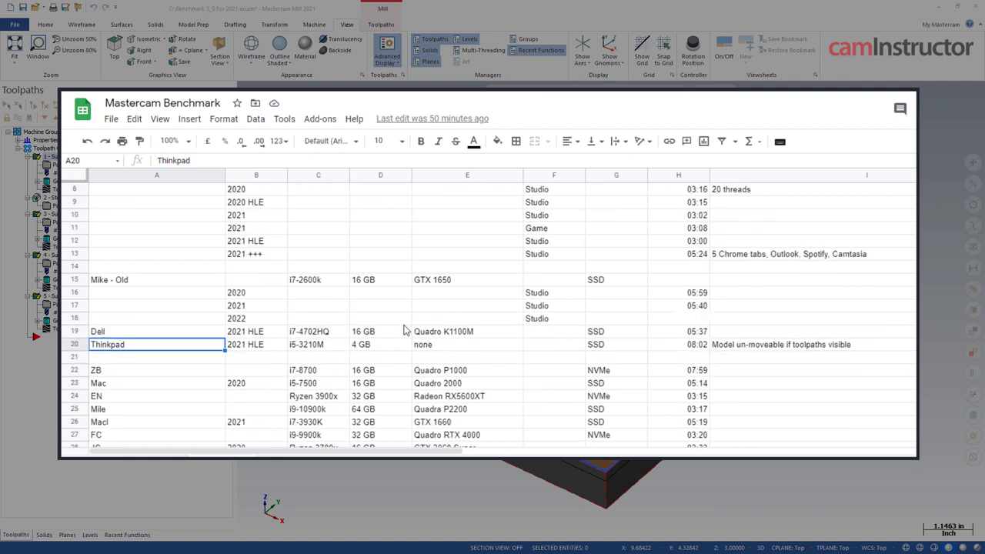
Select the block of other systems' results, A22:H30, and examine its Ryzen 3900x and Ryzen 3700x processor entries
scroll(406, 330, "down", 1)
left_click_drag(221, 266, 696, 366)
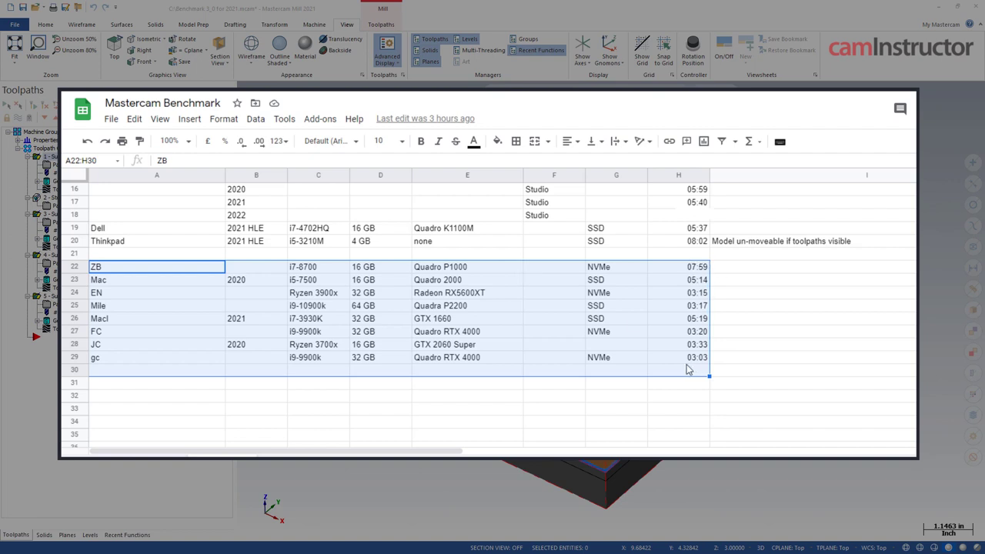
left_click(300, 345)
left_click(320, 295)
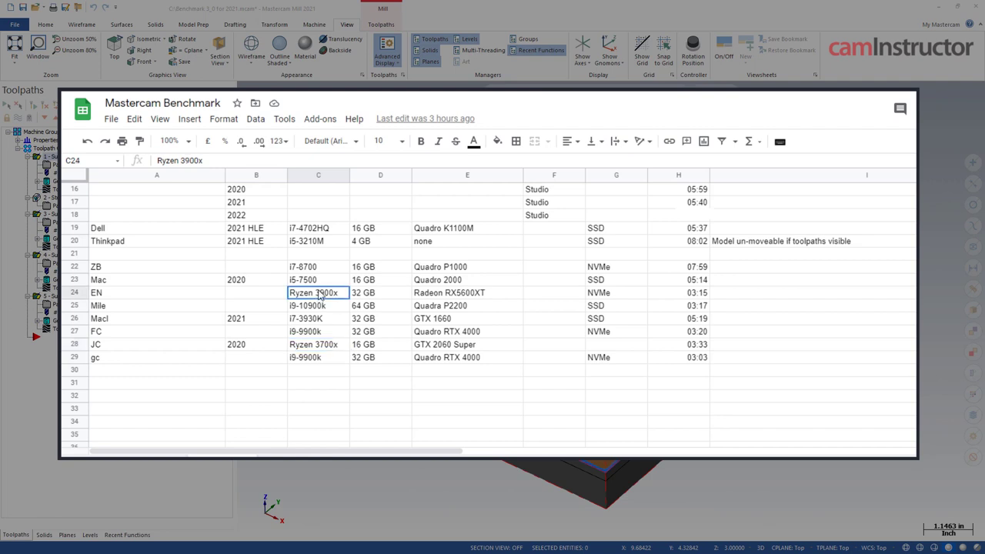
left_click(327, 347)
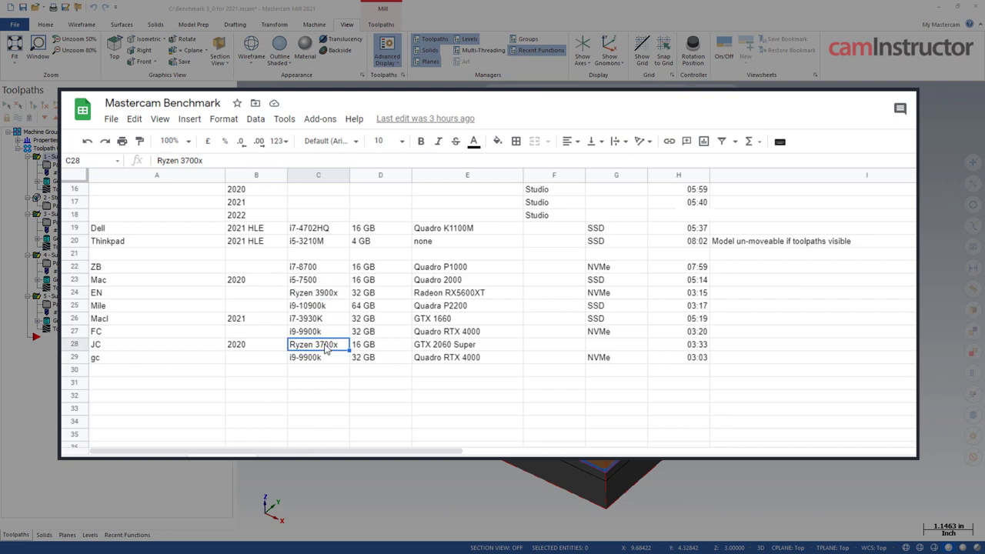
Examine the GTX 1660, GTX 2060 Super and Quadro RTX 4000 video card entries and the times in rows 28 and 29
left_click(473, 362)
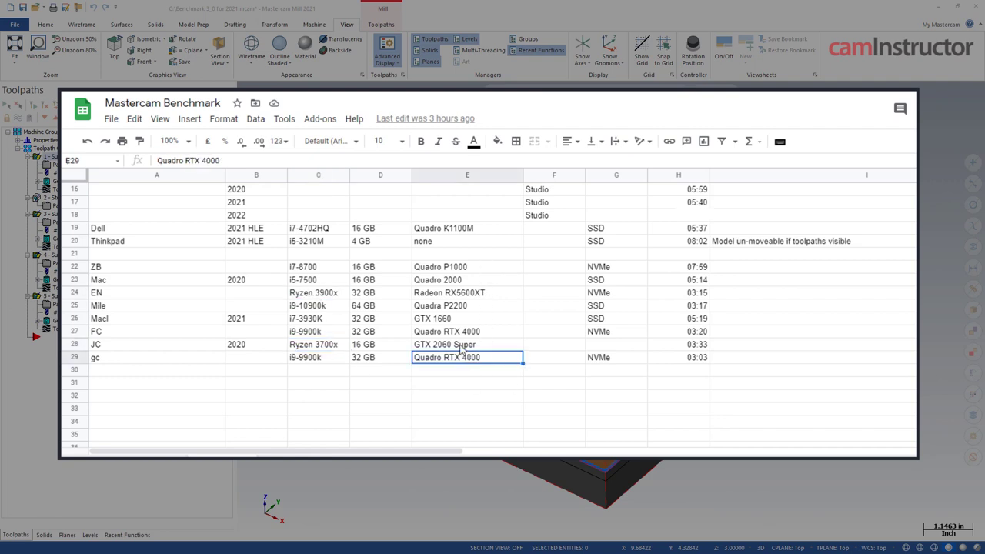
left_click(462, 347)
left_click(457, 323)
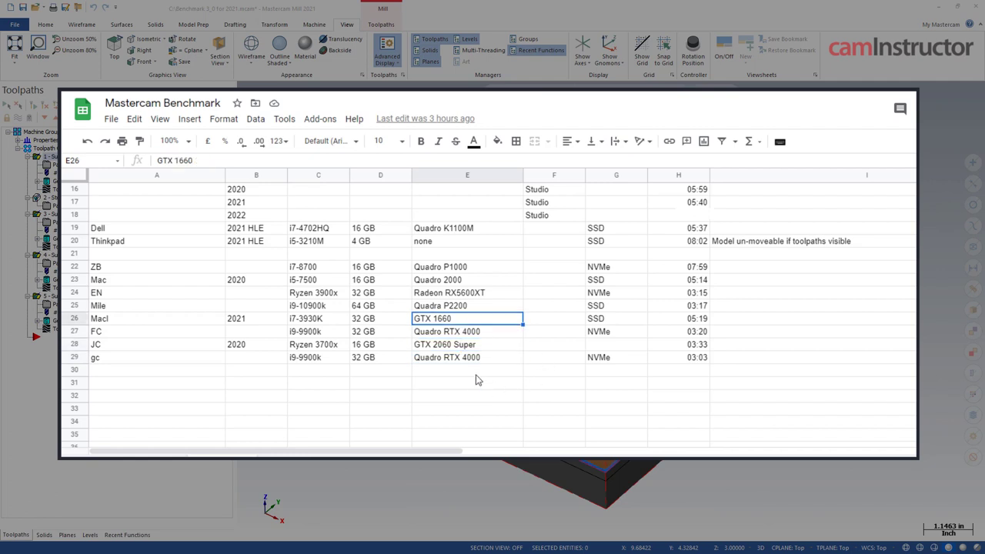
left_click(479, 346)
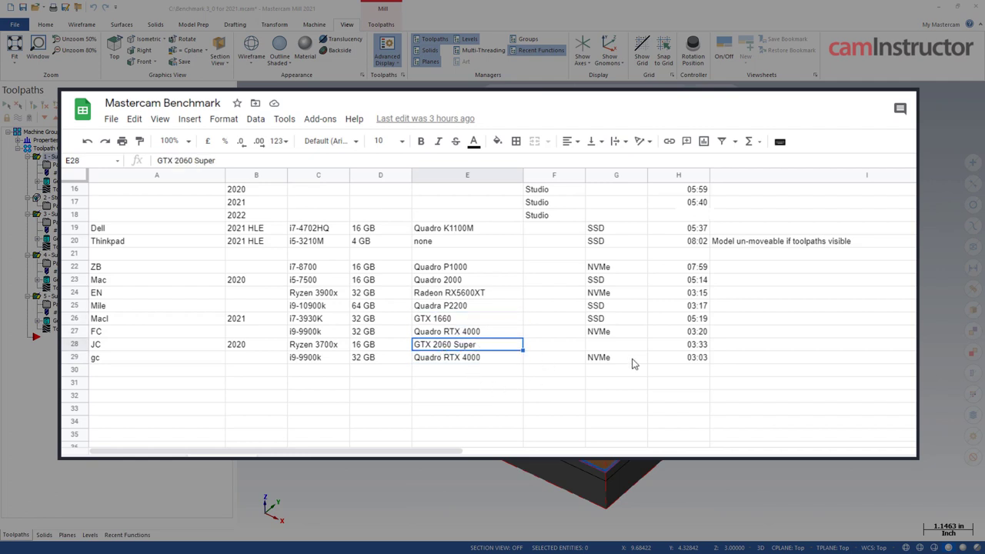
left_click(676, 348)
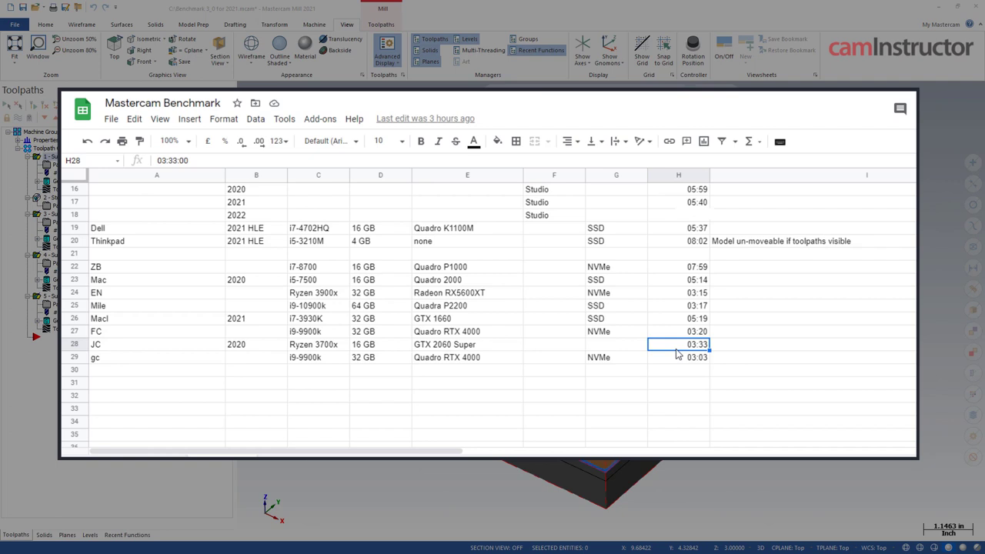
left_click(483, 359)
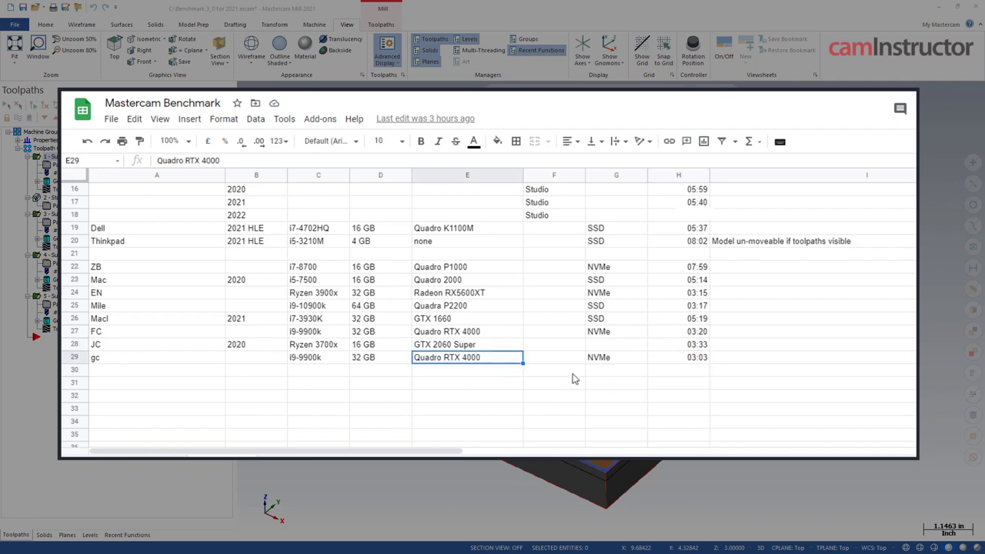
left_click(699, 360)
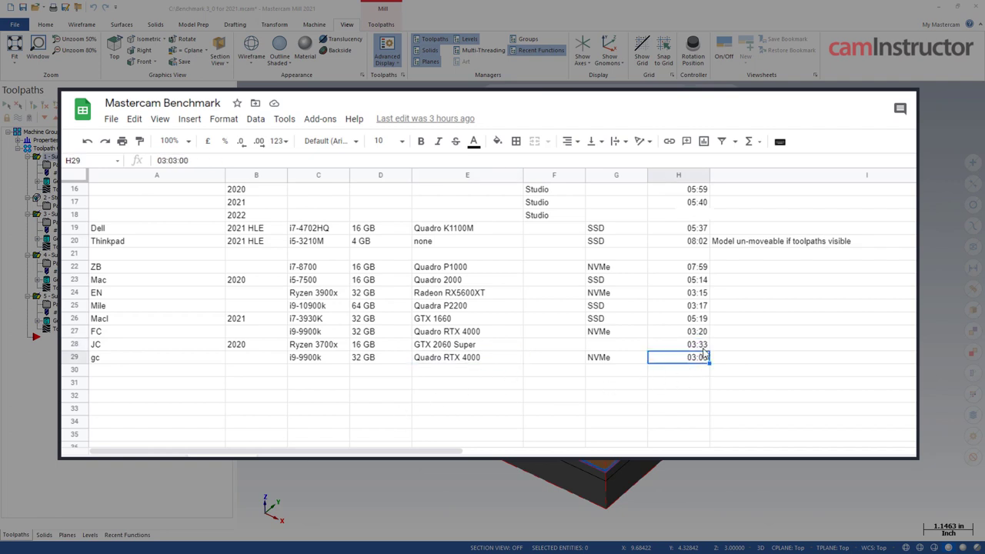
Compare the two Quadro RTX 4000 systems and check the i7-3930K processor and GTX 2060 Super entries
left_click(501, 359)
left_click(514, 333)
left_click(700, 336)
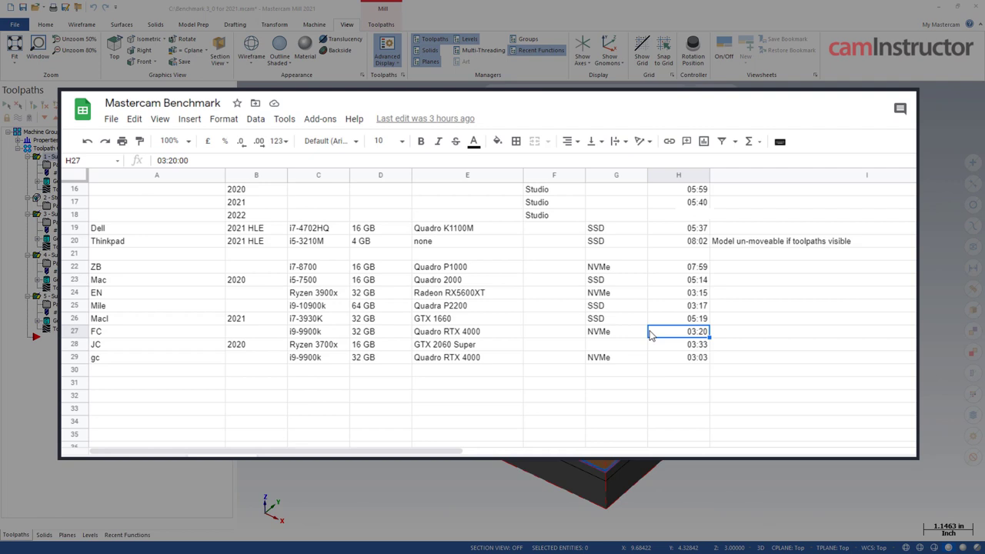
left_click(339, 321)
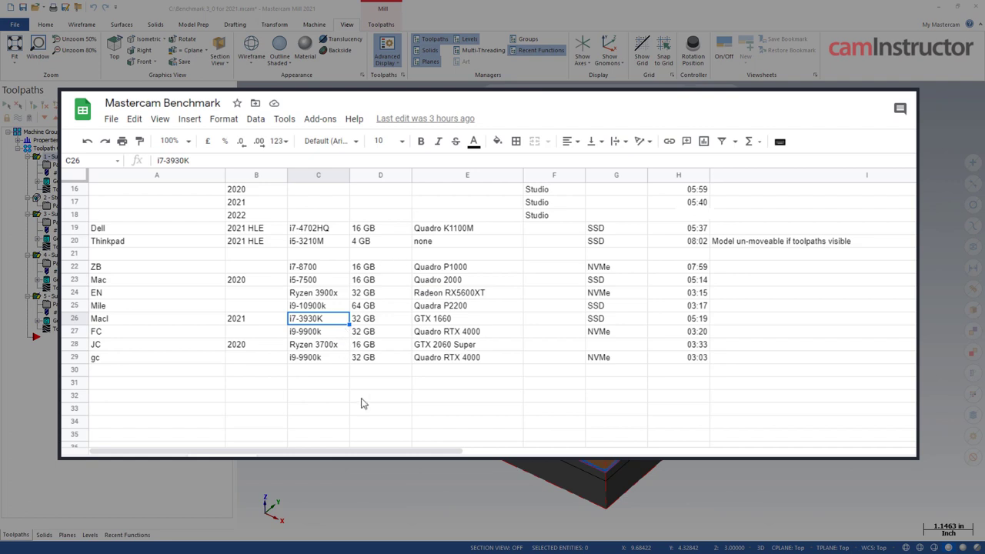
left_click(492, 361)
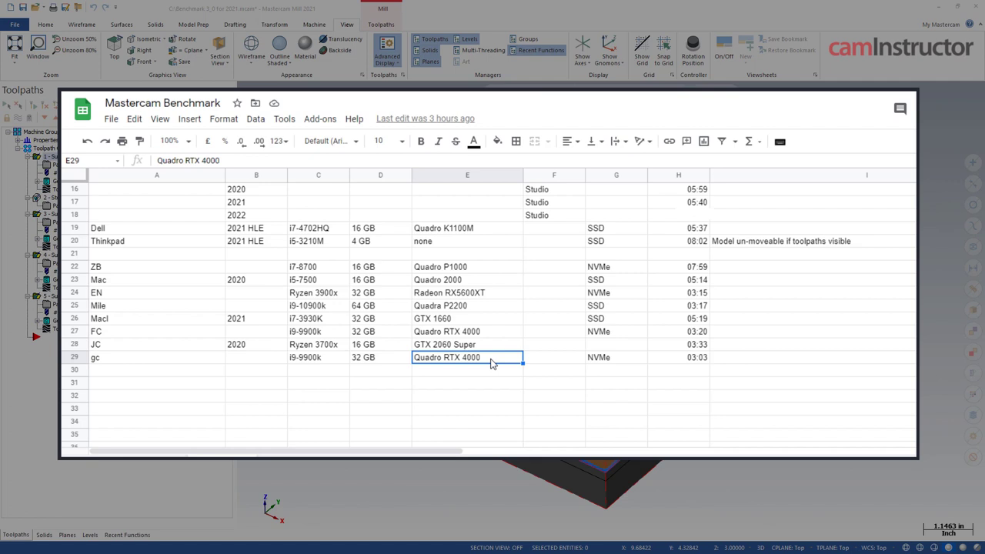
left_click(485, 348)
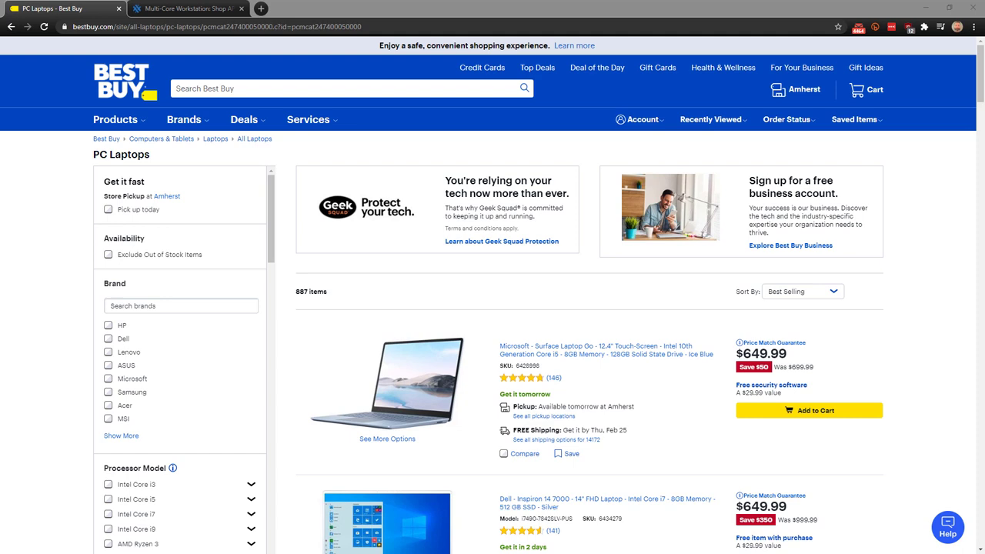
left_click_drag(982, 79, 981, 140)
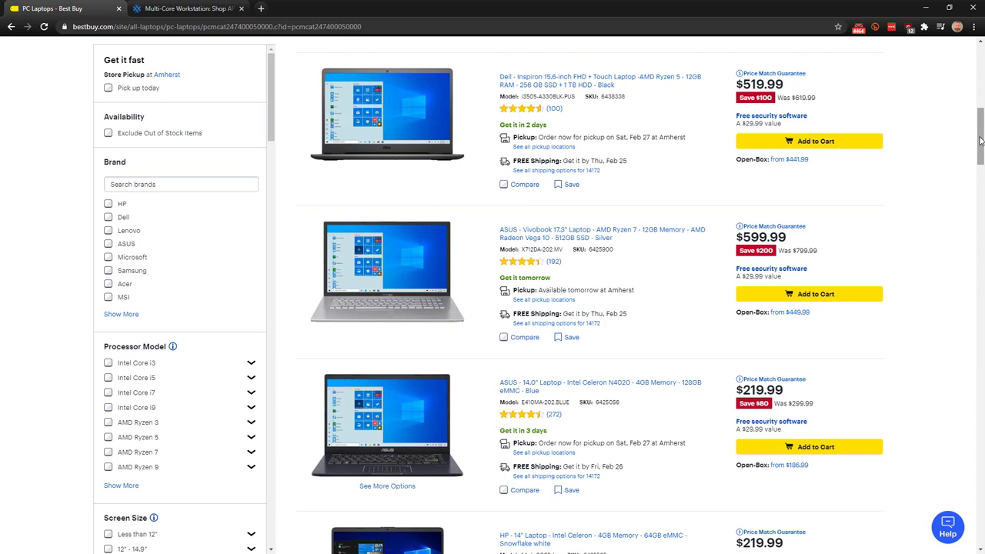
left_click_drag(981, 141, 983, 81)
scroll(982, 81, "down", 1)
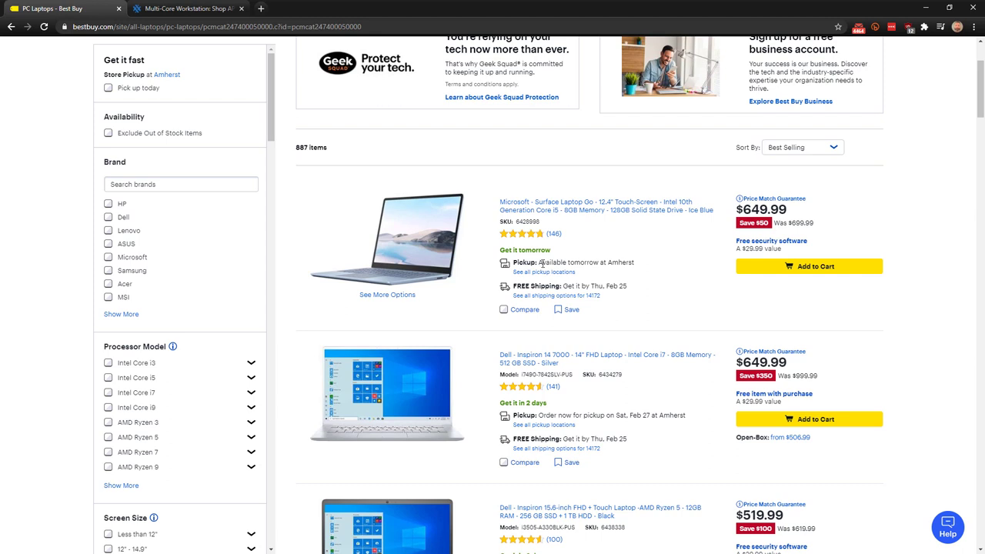
left_click_drag(272, 114, 264, 317)
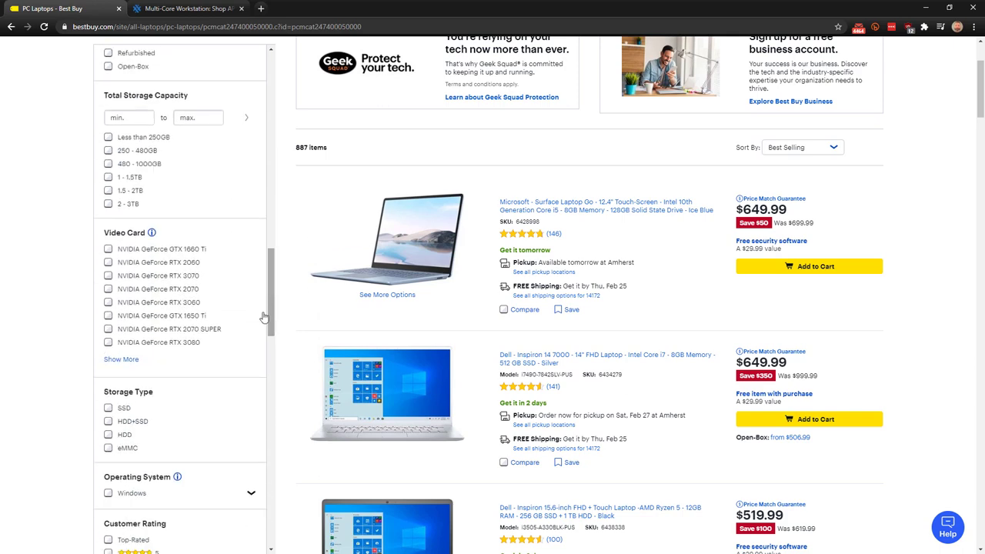
left_click(123, 361)
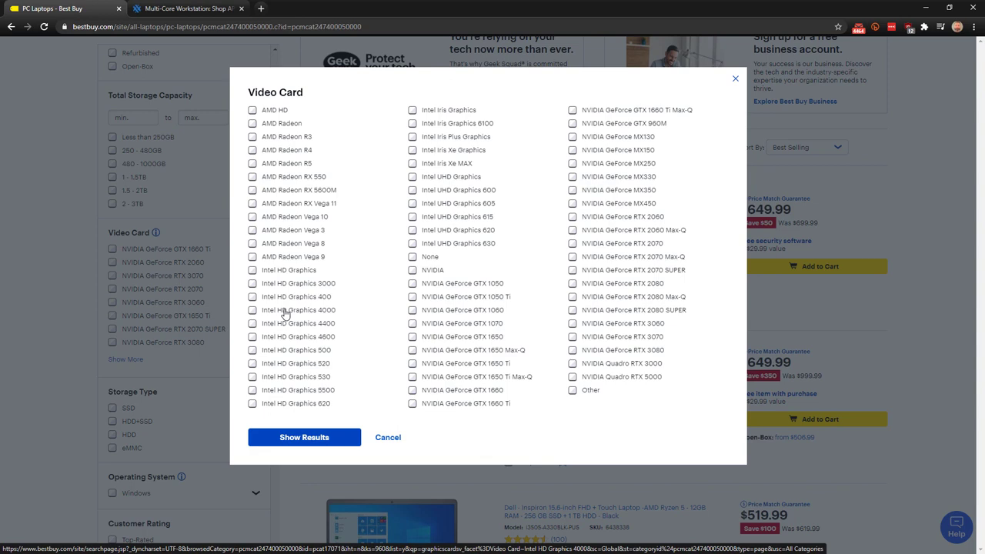
Close the Video Card filter list without choosing any, then examine the APEXX X3 and X4 workstation specifications and prices on the BOXX page
key("Escape")
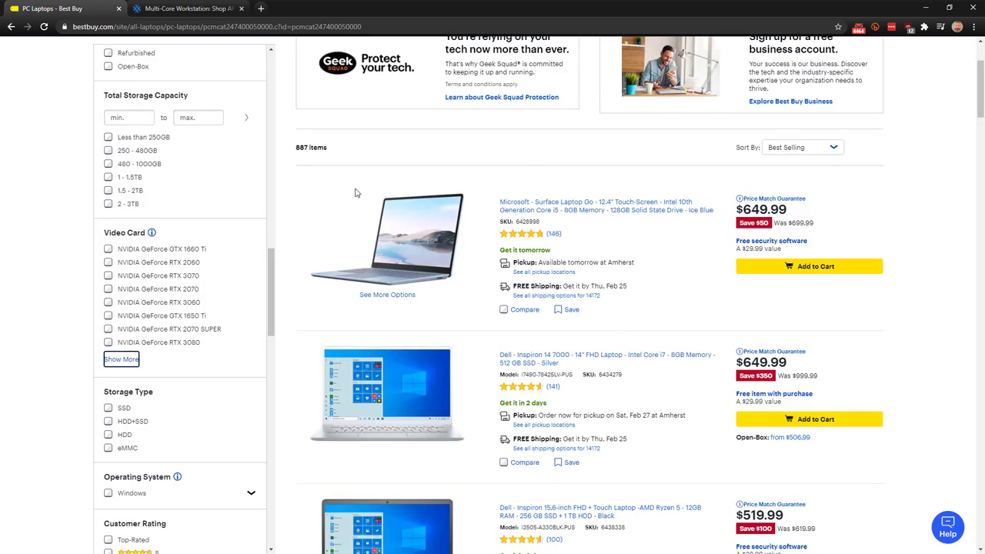
scroll(355, 193, "up", 2)
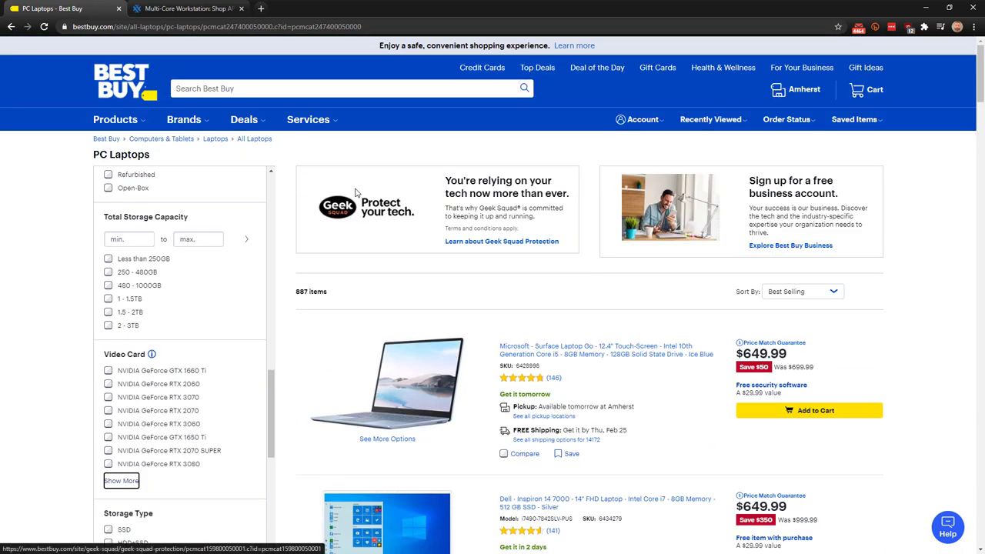
left_click(194, 9)
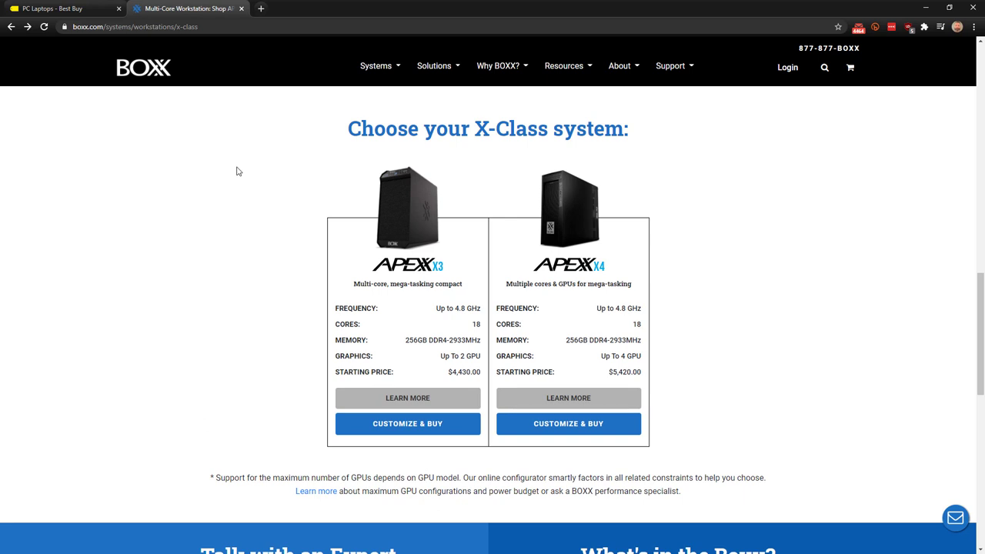
left_click_drag(608, 373, 647, 379)
left_click(685, 382)
left_click(926, 7)
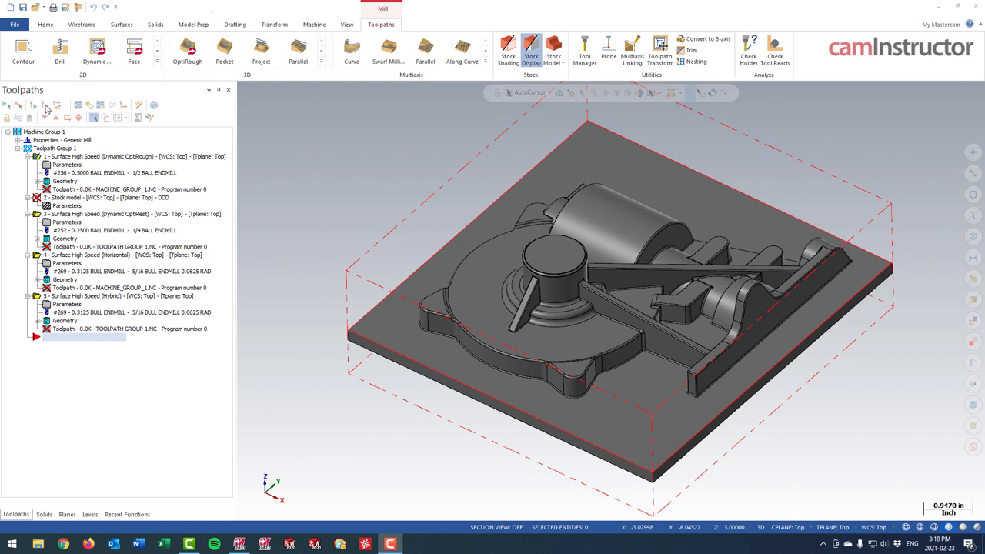
Switch to Mastercam, open the Mastercam event log and clear its entries
left_click(48, 107)
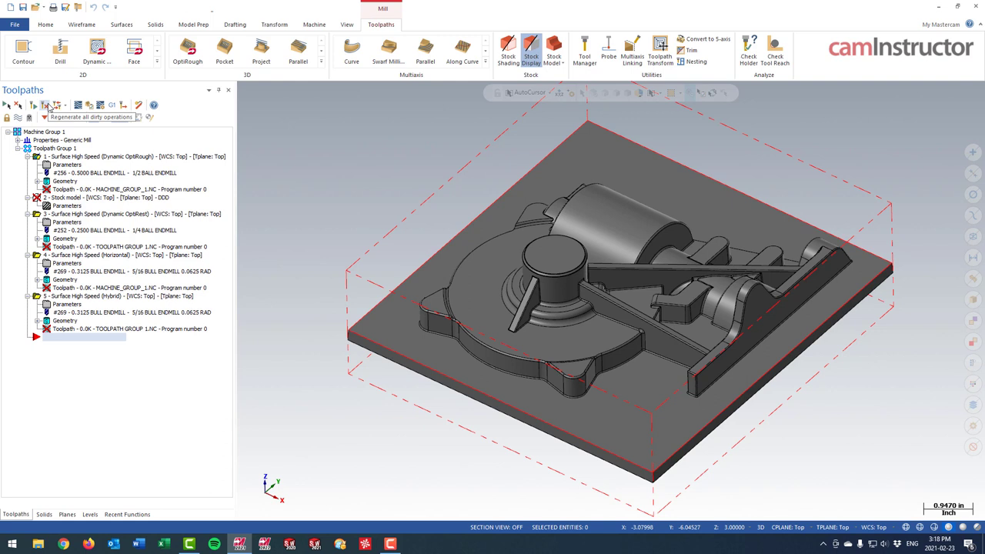
left_click(46, 107)
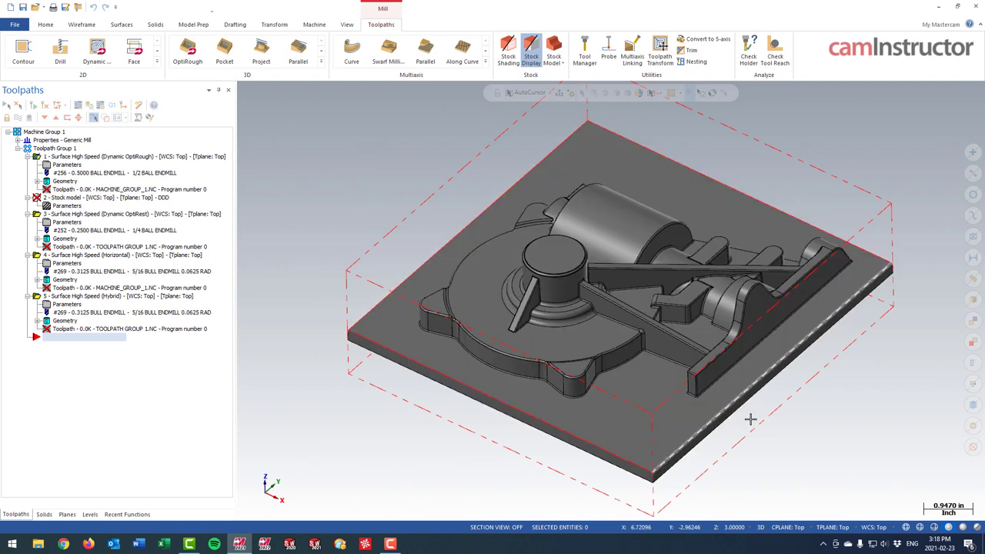
left_click(823, 544)
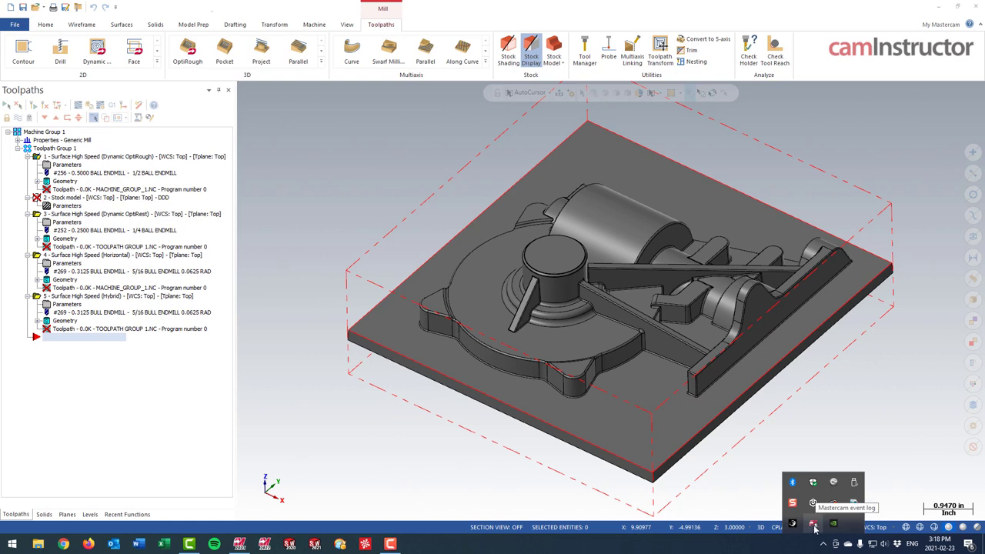
right_click(815, 528)
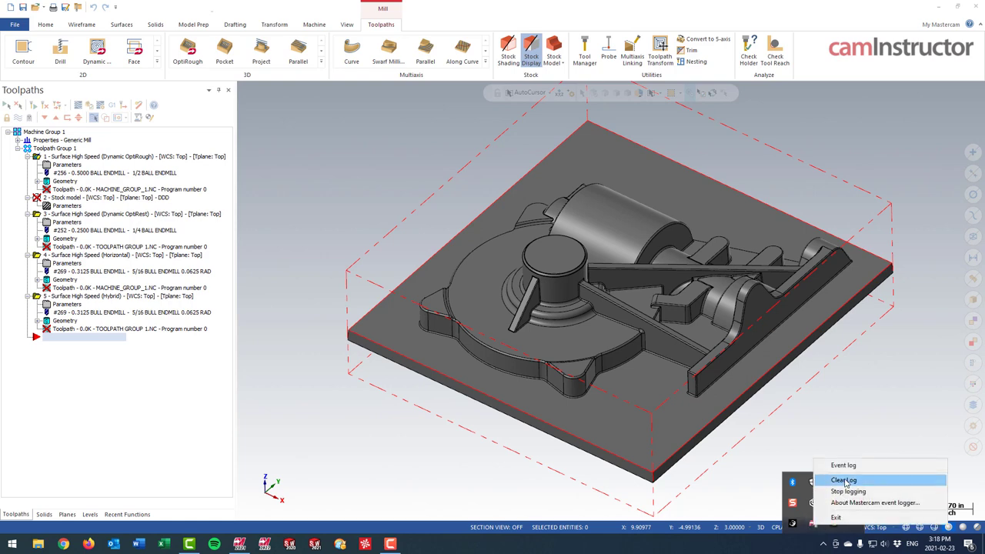
left_click(843, 465)
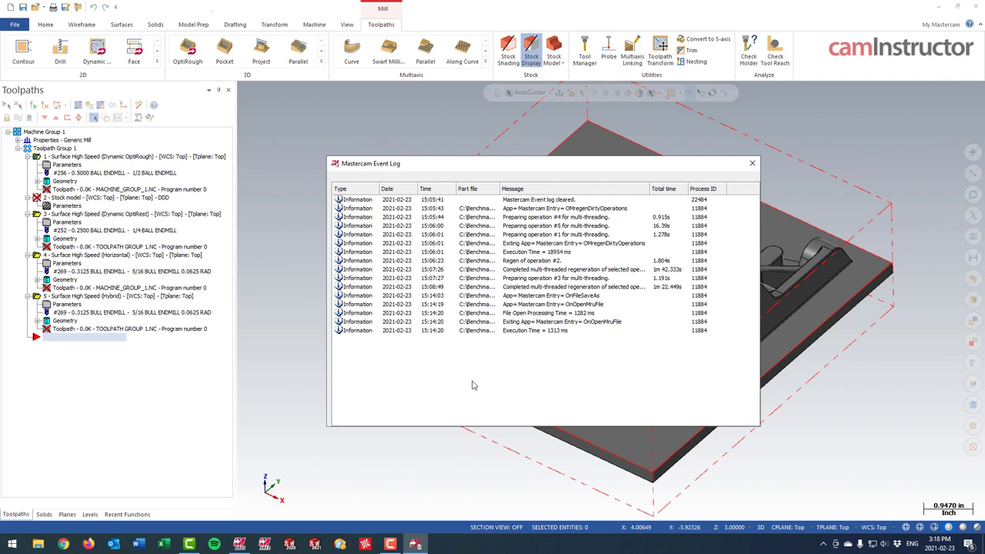
right_click(457, 350)
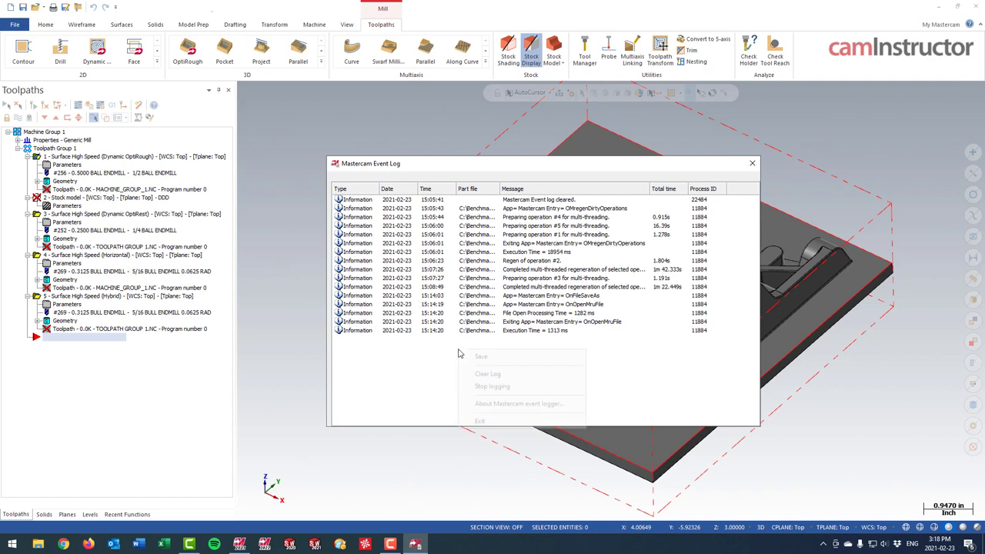
left_click(498, 377)
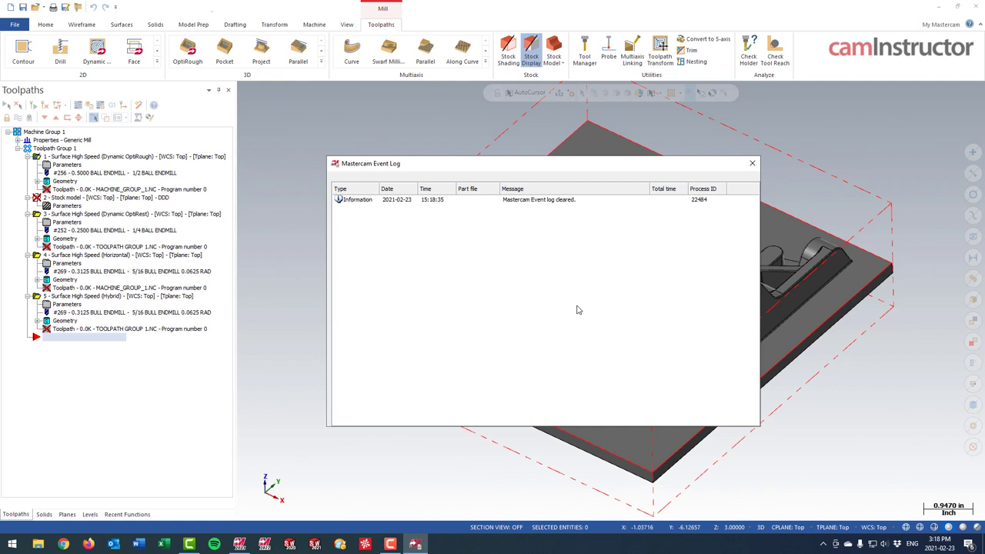
Regenerate all dirty toolpath operations and widen the event log's Message column
left_click(76, 93)
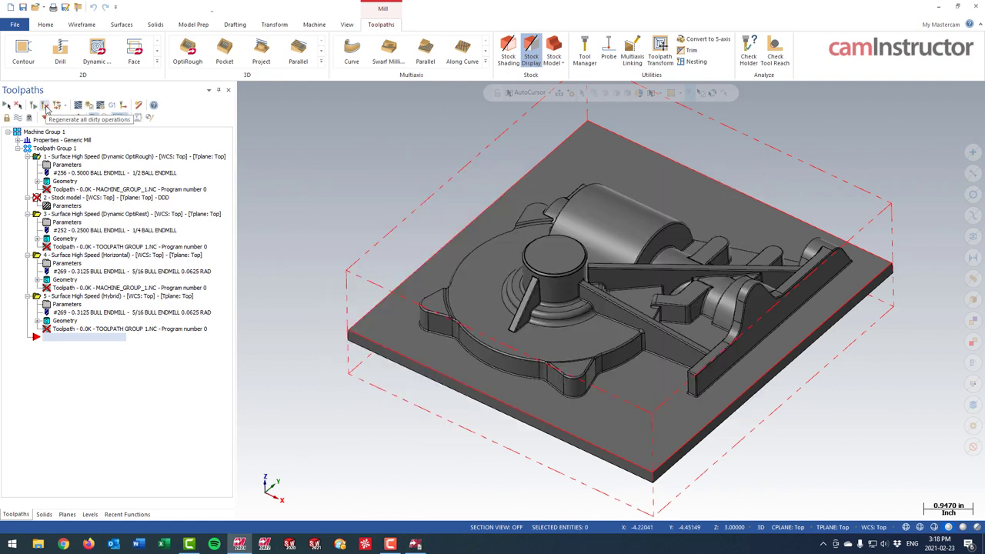
left_click(46, 107)
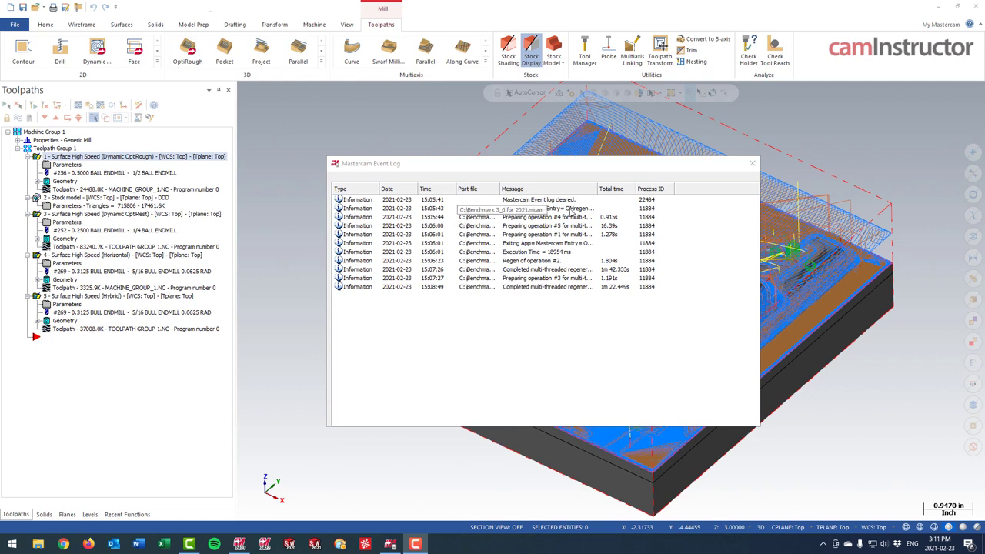
left_click_drag(599, 189, 650, 191)
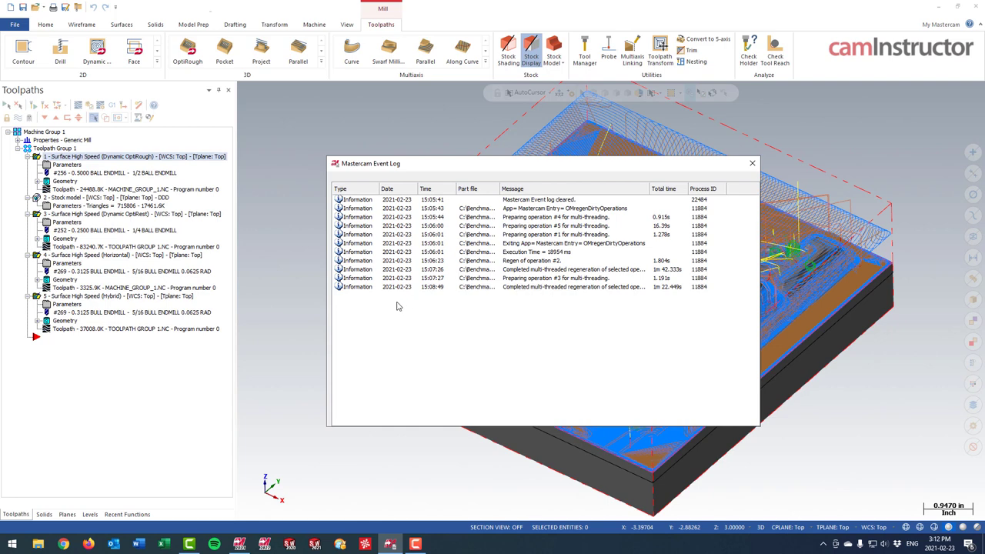
Save the event log as a comma-delimited file named "new 2021 - today" in the Benchmark 3_0 for 2017 folder
right_click(397, 304)
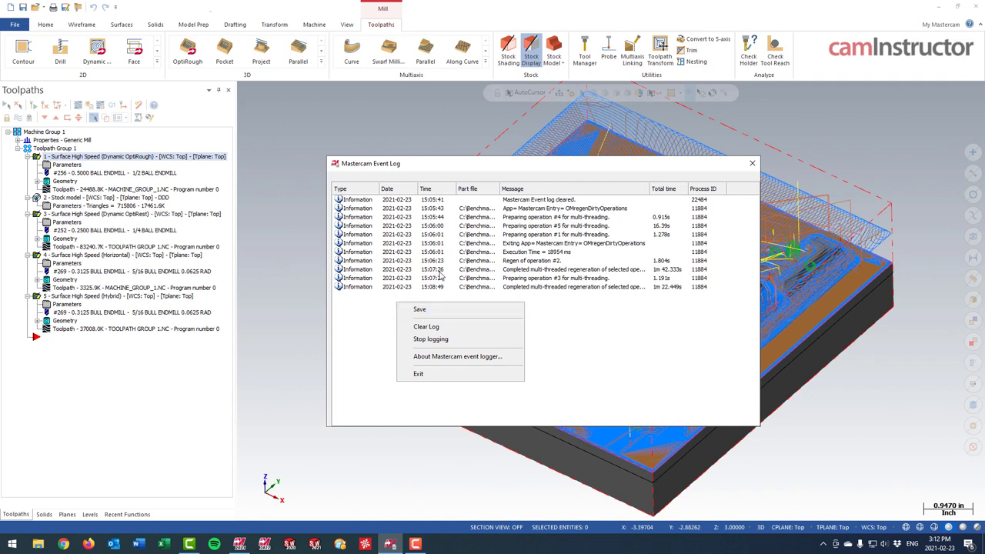
left_click(426, 310)
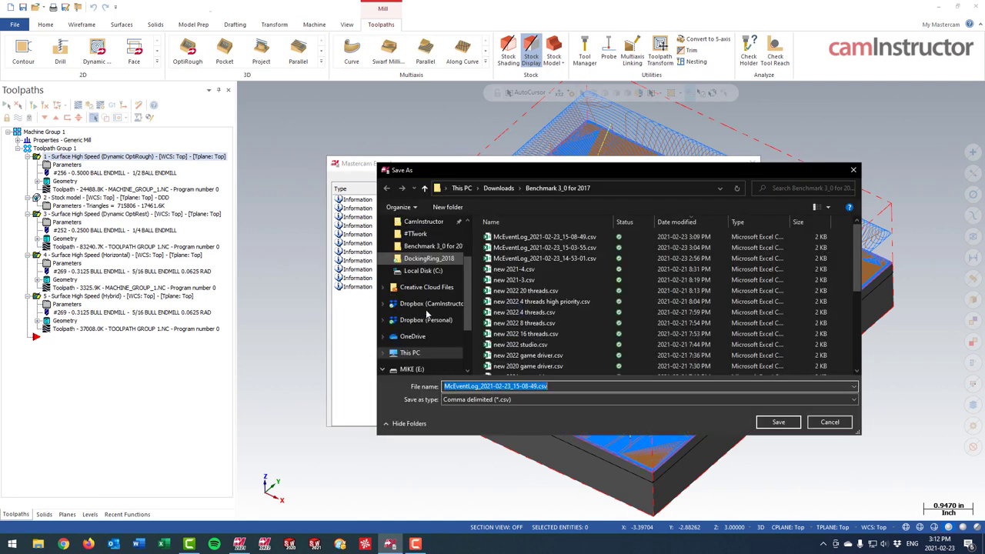
key("BackSpace")
type("new")
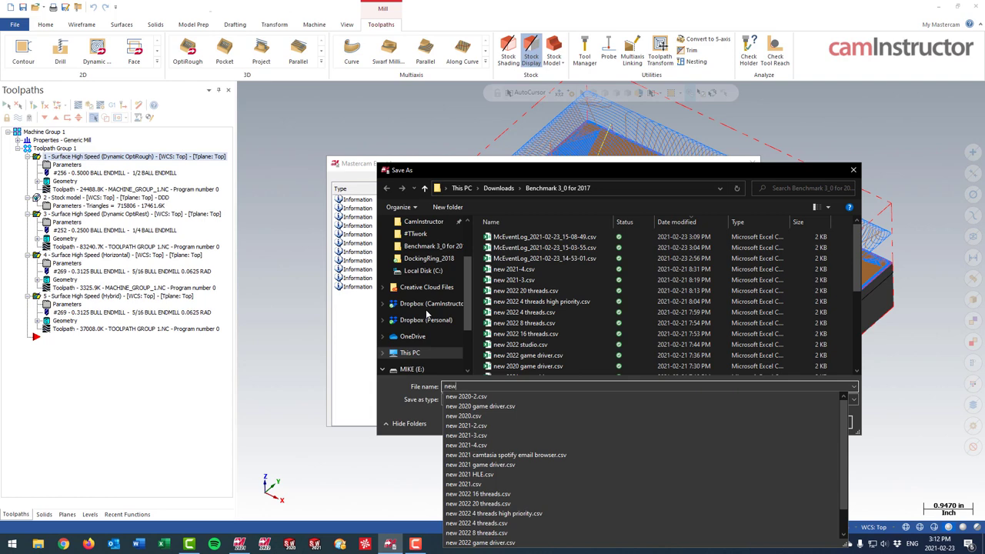
type(" 2021")
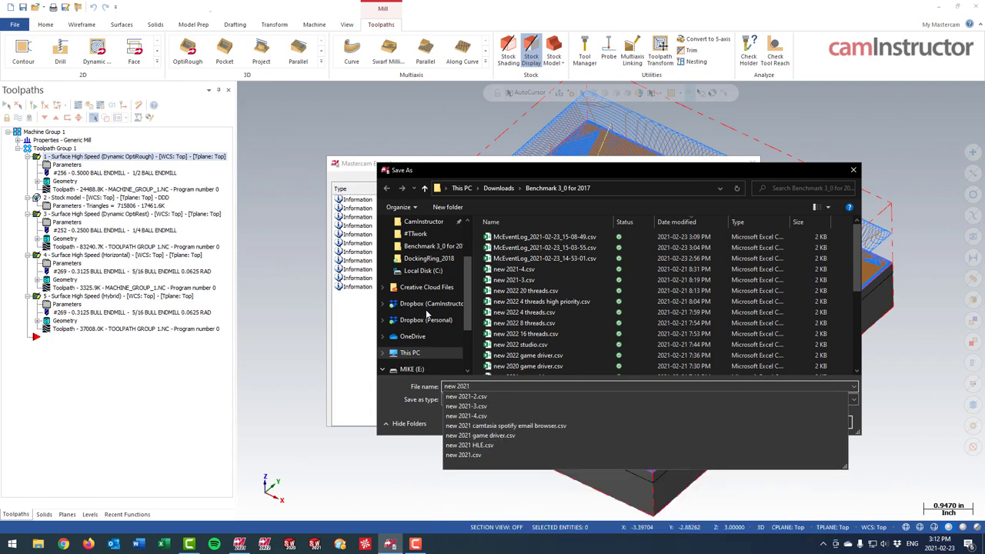
type(" -")
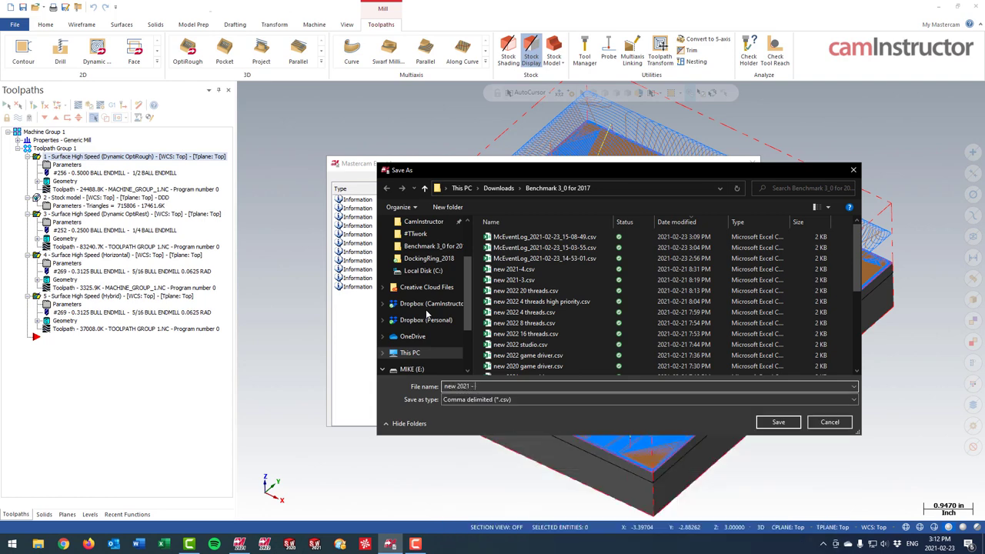
type(" today")
left_click(777, 423)
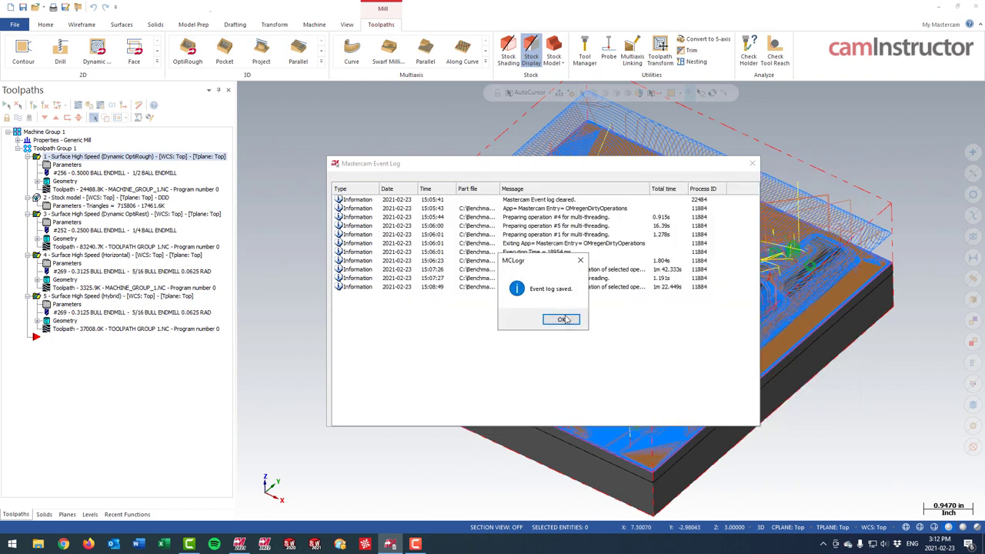
left_click(560, 318)
Open the new 2021 - today.csv file in Excel and autofit all column widths
left_click(38, 544)
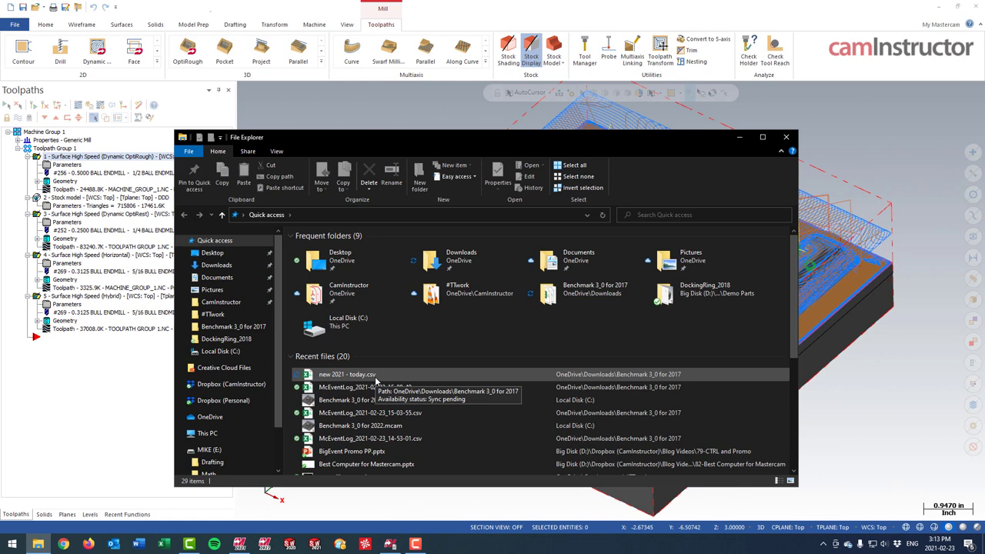
double_click(375, 377)
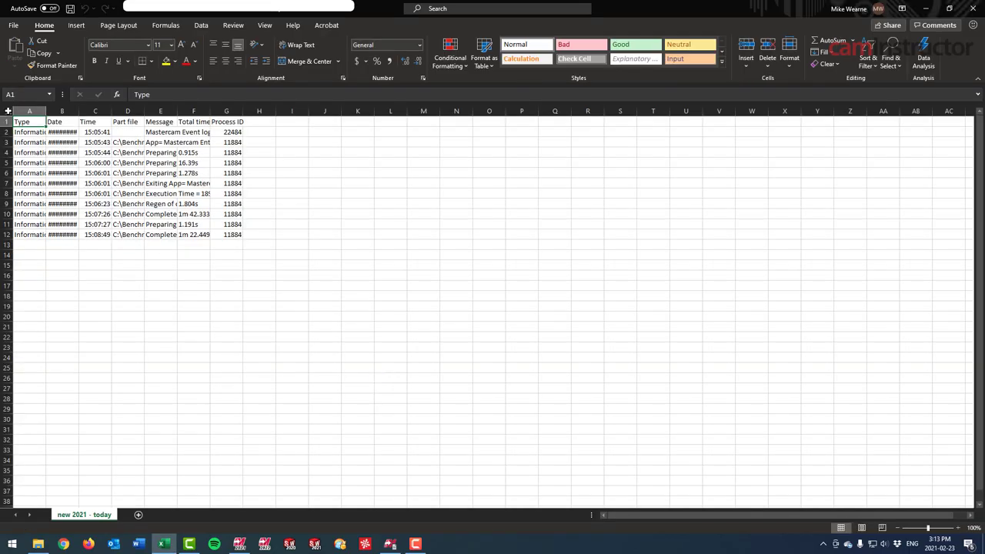
left_click(8, 111)
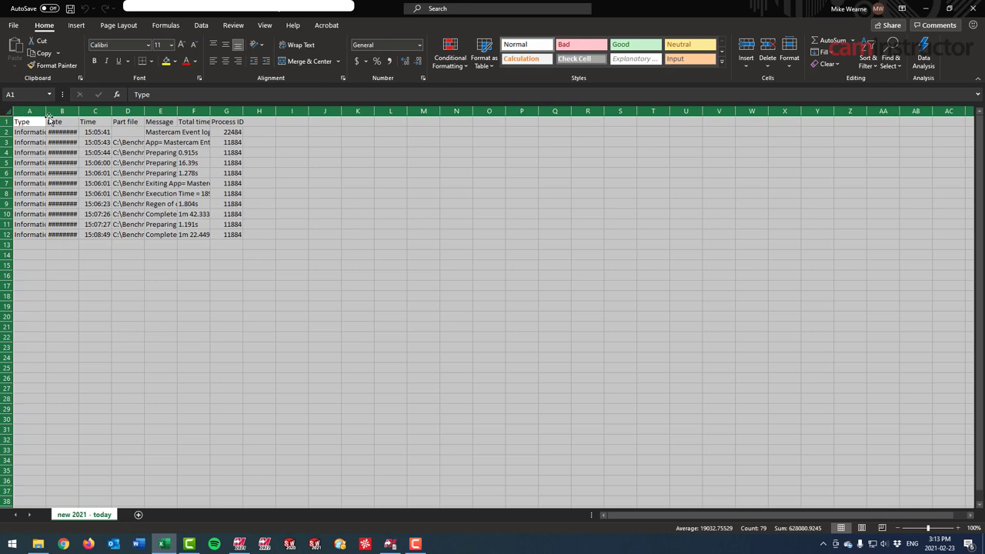
left_click(793, 66)
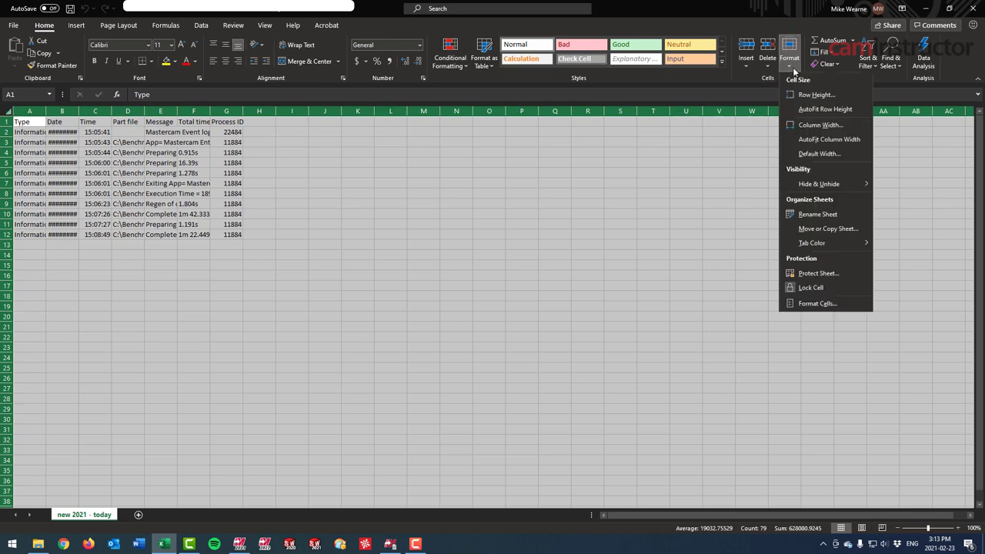
left_click(829, 140)
left_click(125, 255)
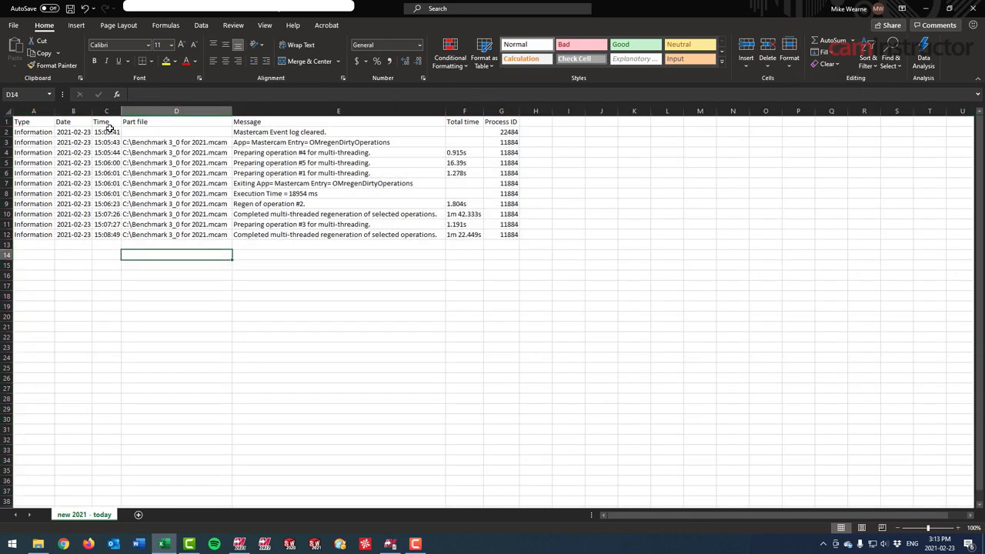
Calculate the total regeneration time in cell C13 with the formula =C12-C3 and save the file
left_click(108, 246)
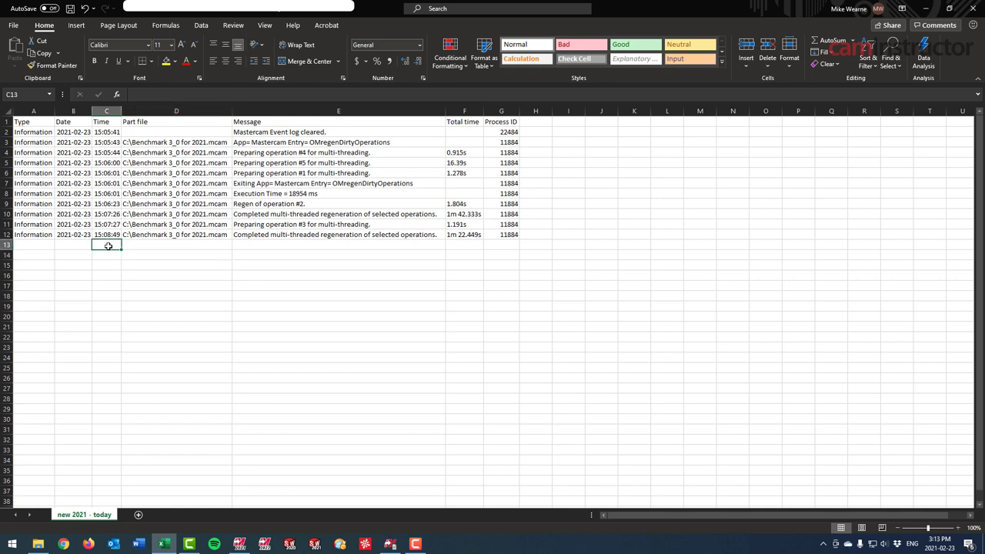
type("=")
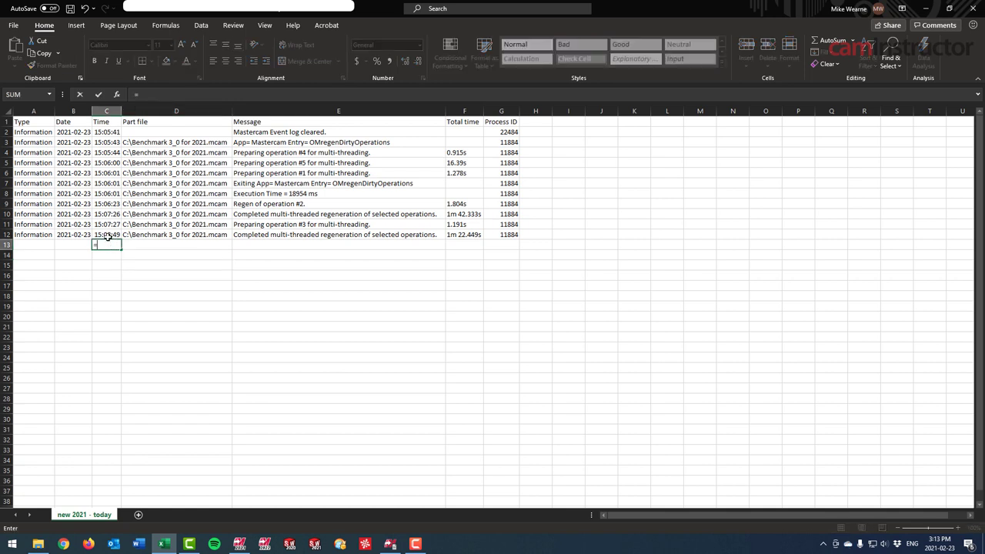
left_click(108, 235)
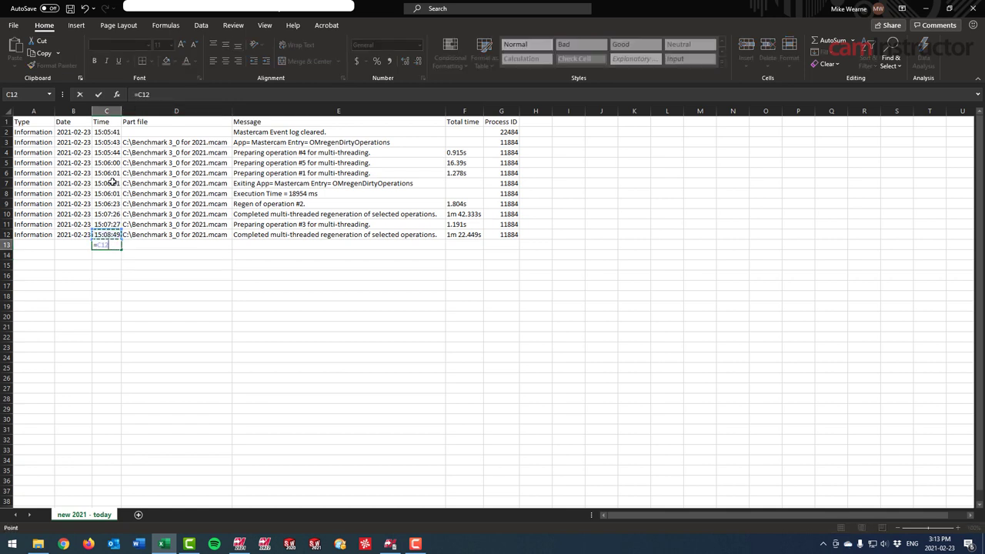
type("-")
left_click(110, 143)
key("Return")
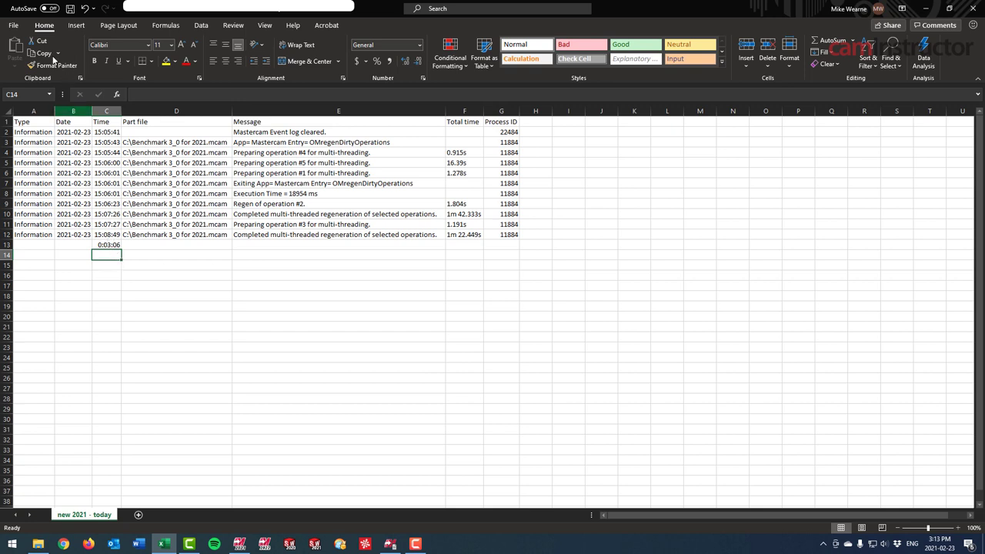
left_click(70, 9)
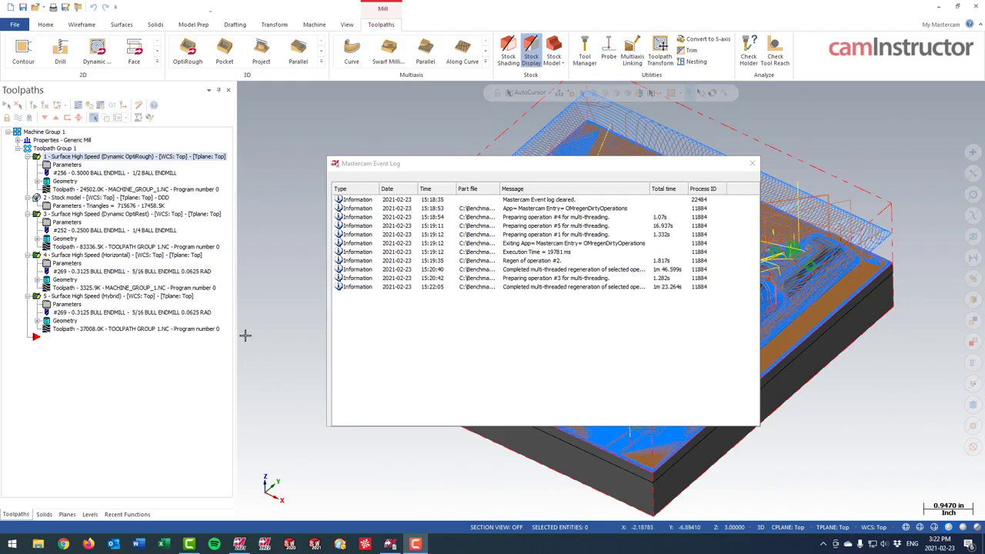
Close the Mastercam event log and view the benchmark part files in the Save As dialog without saving
left_click(751, 165)
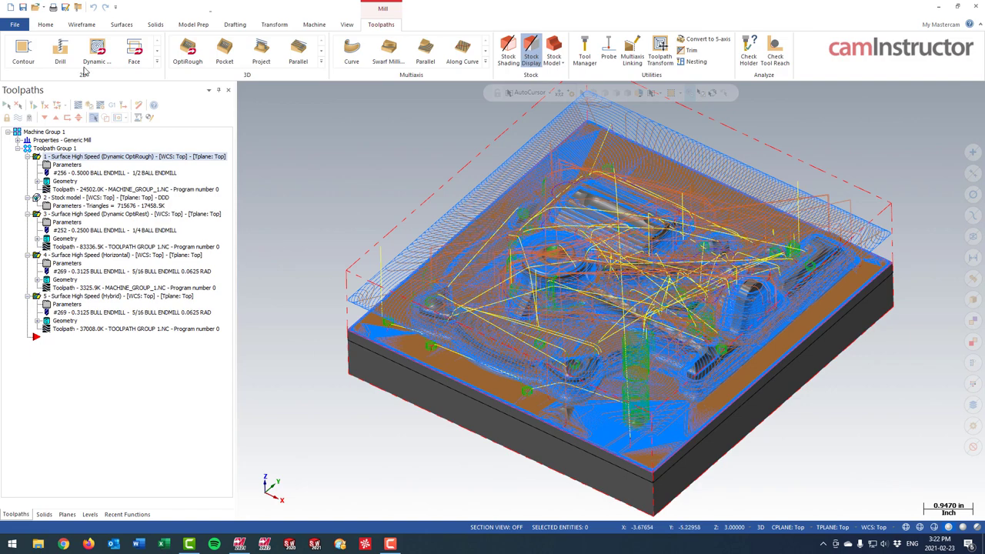
left_click(65, 7)
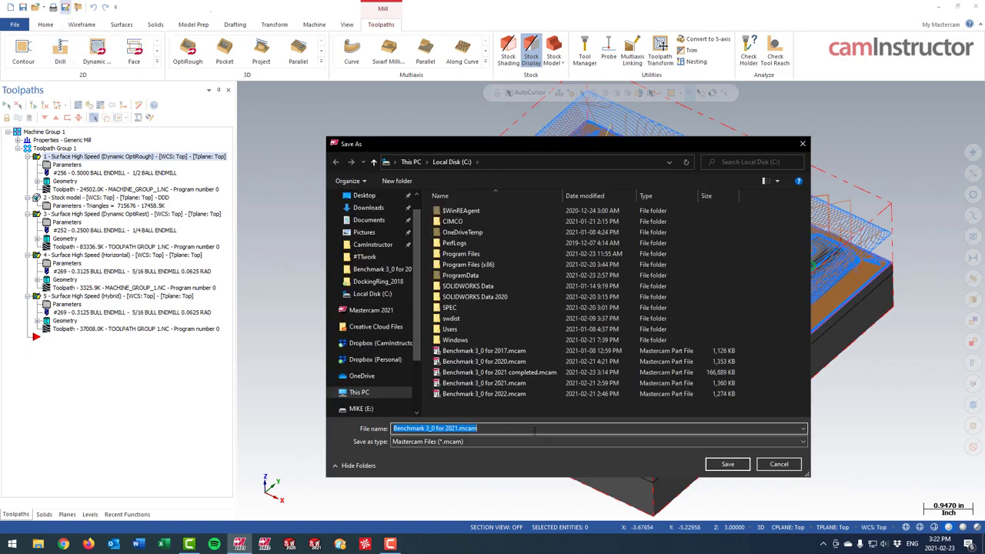
left_click(779, 464)
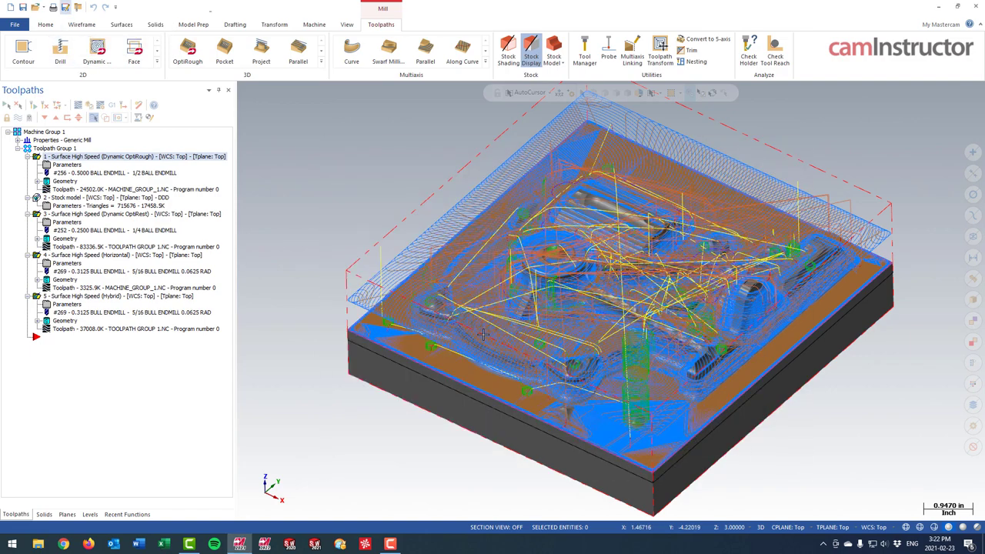